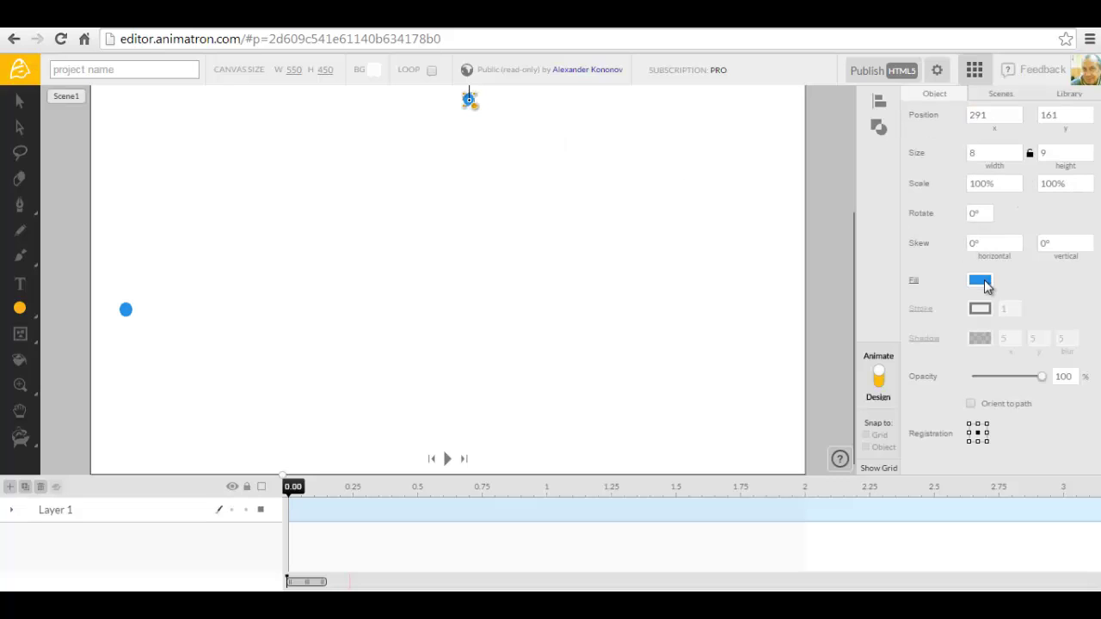
Step: Change the fill of the selected upper dot to solid red FF0A0A
click(983, 282)
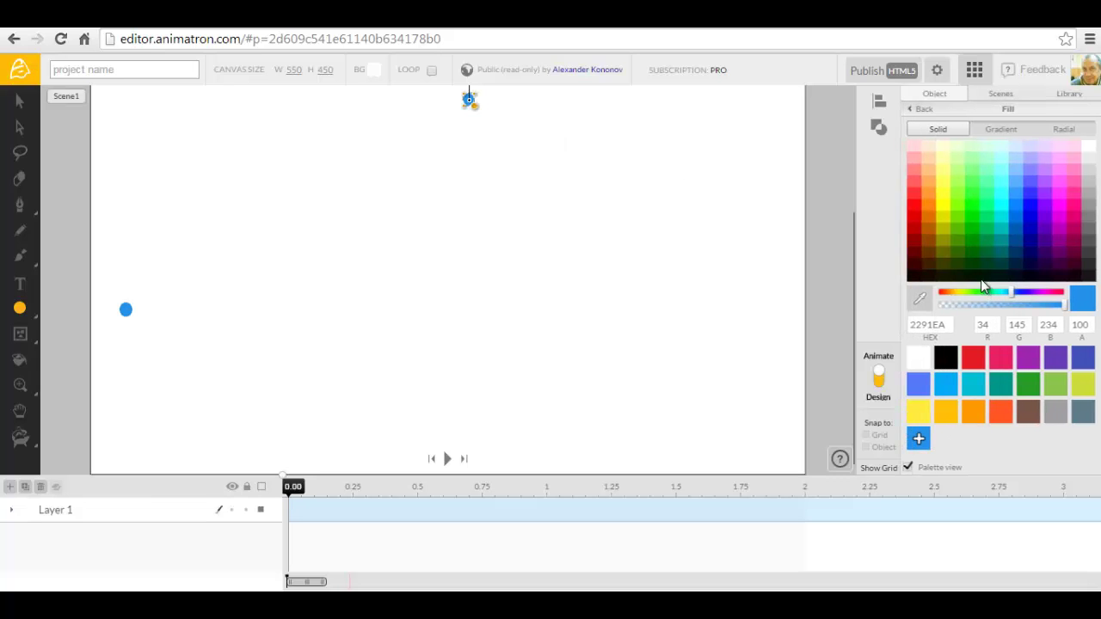
click(914, 207)
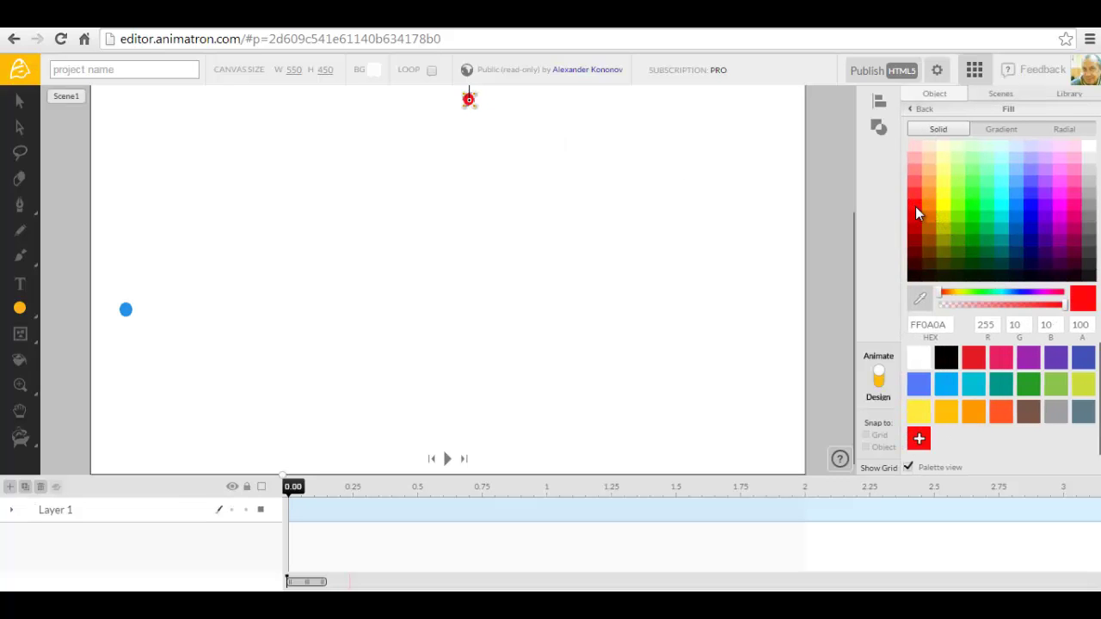
click(838, 263)
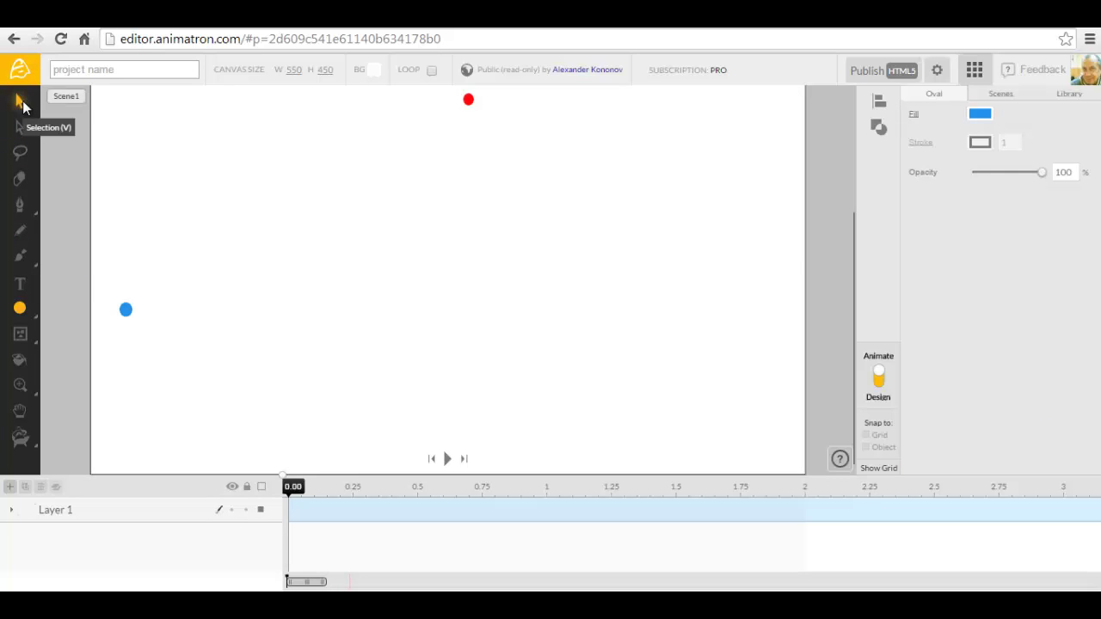
Step: At 4.5 s, move the blue dot across the canvas to about x 530 to animate its path
click(21, 102)
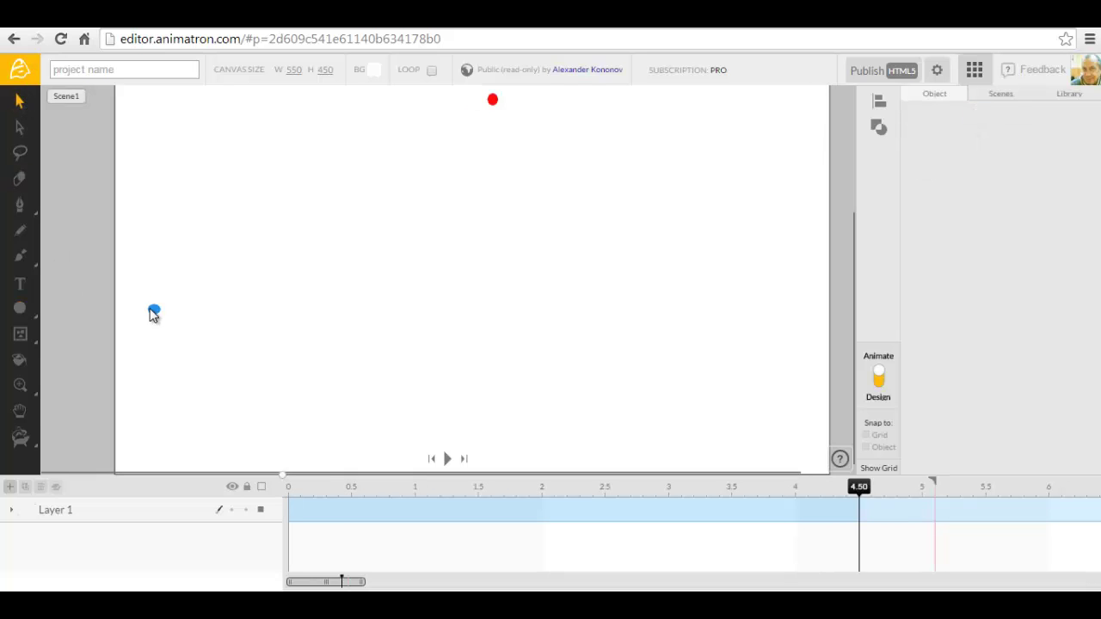
drag(153, 312, 802, 254)
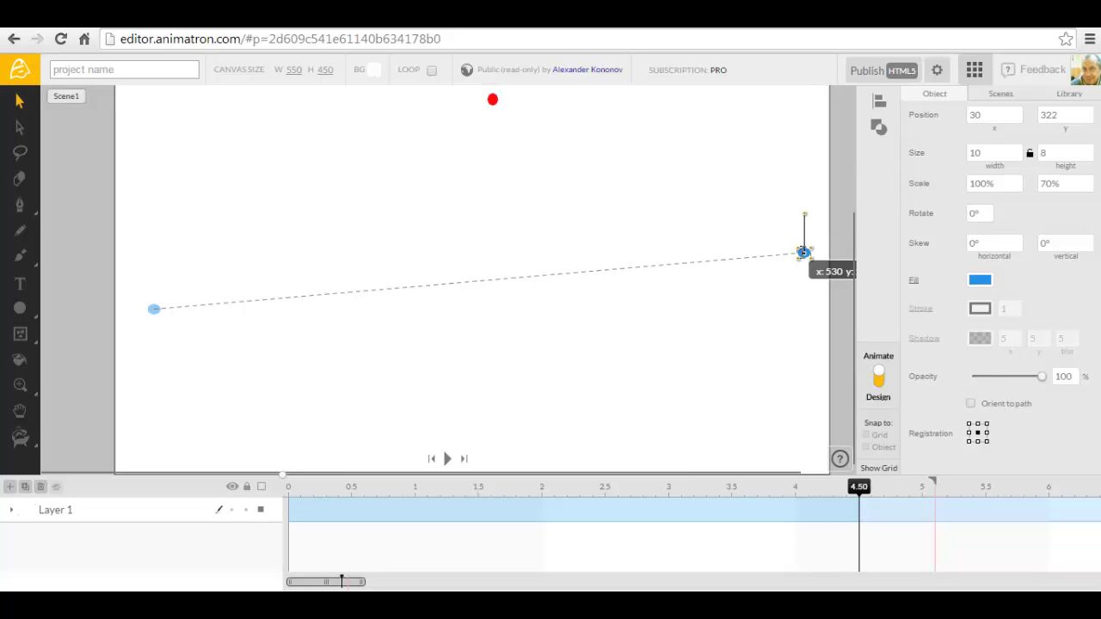
Step: At 0 s, move the red dot's starting position to about x 459, y 164
click(292, 488)
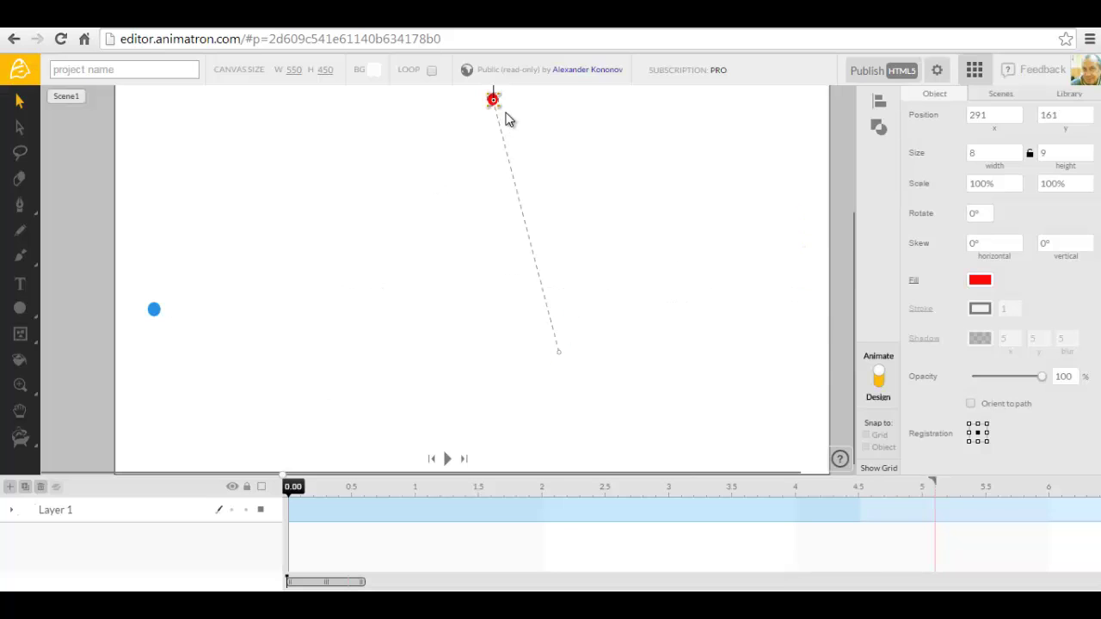
click(474, 115)
drag(493, 105, 712, 103)
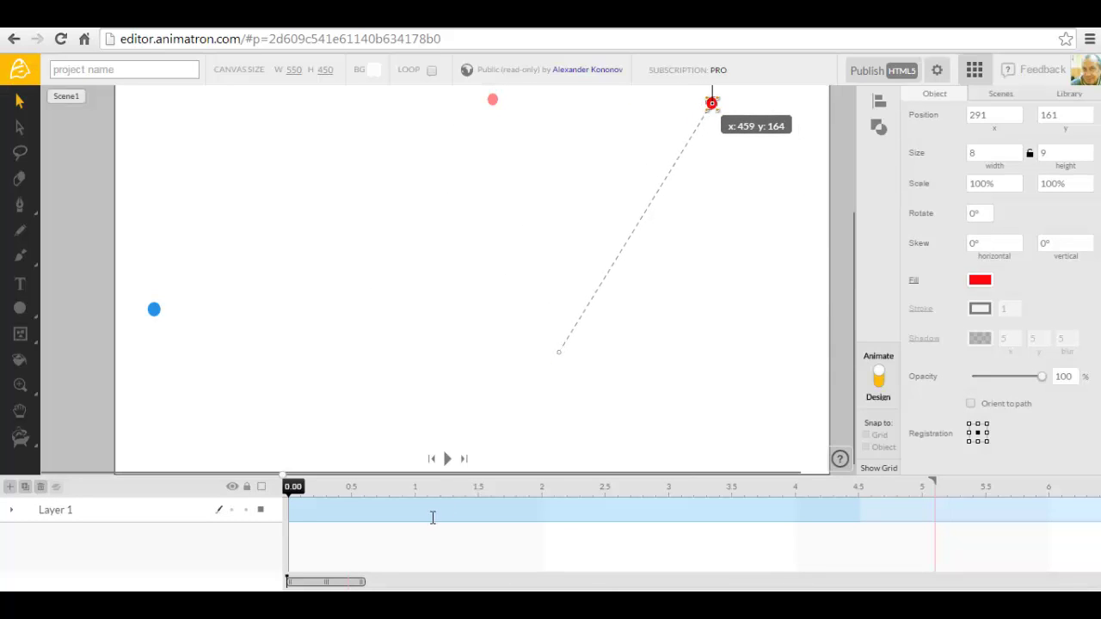
Step: Play the animation from the start to check both dots' motion, and return to 0 s
click(432, 461)
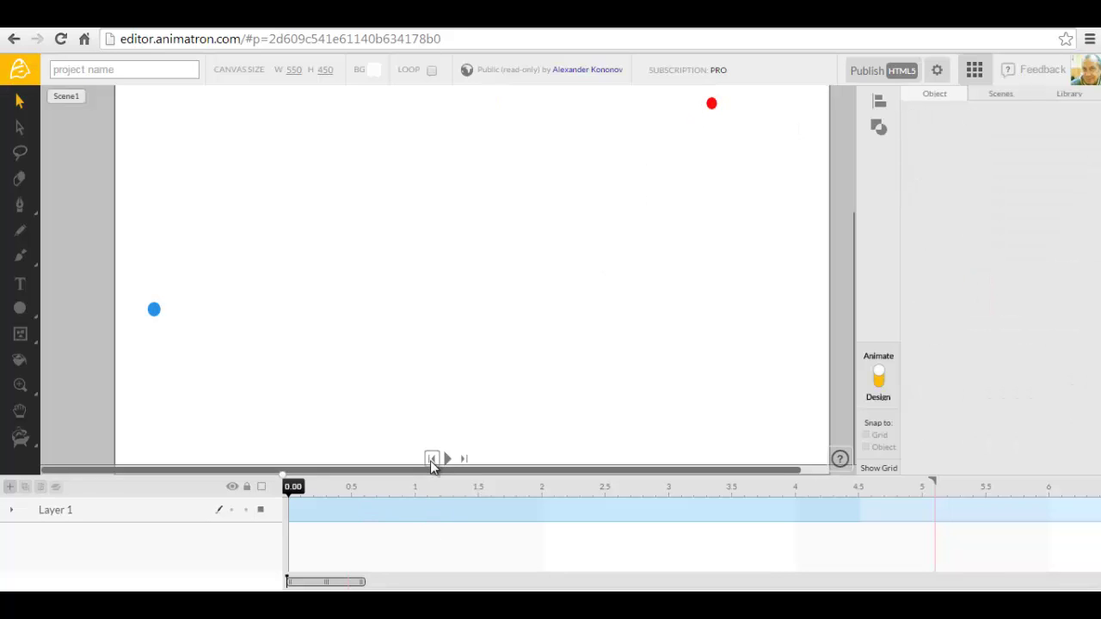
click(448, 459)
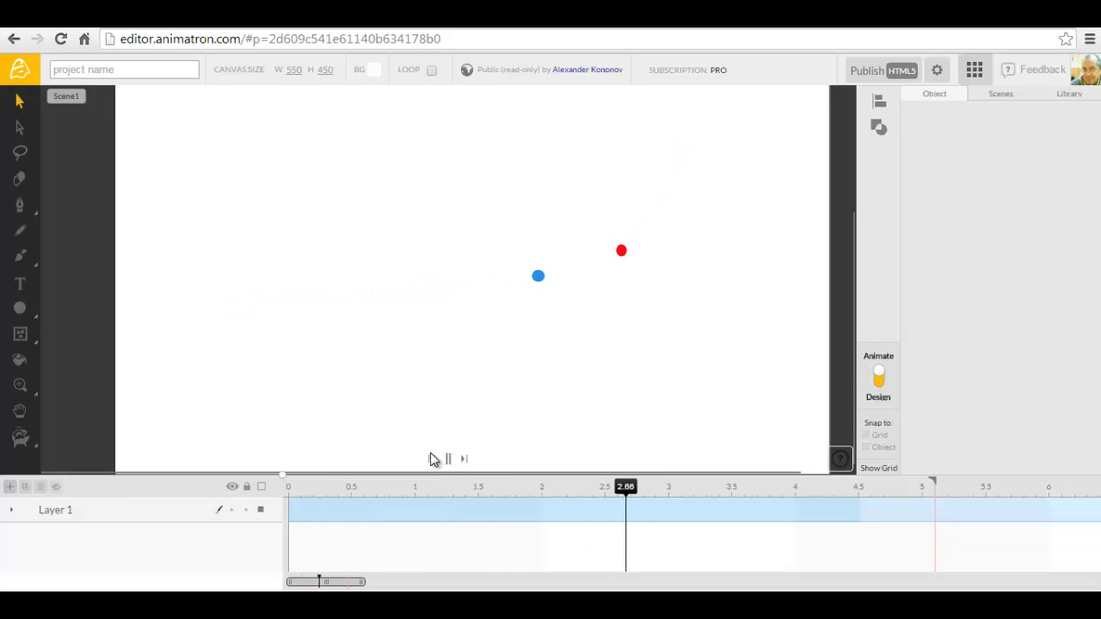
key(space)
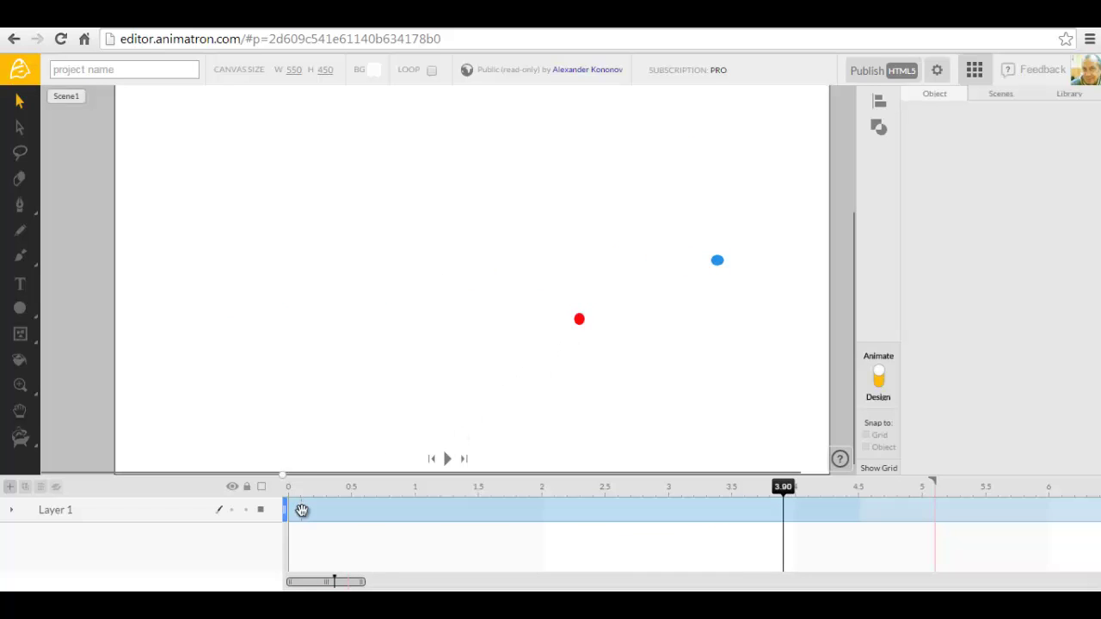
click(288, 487)
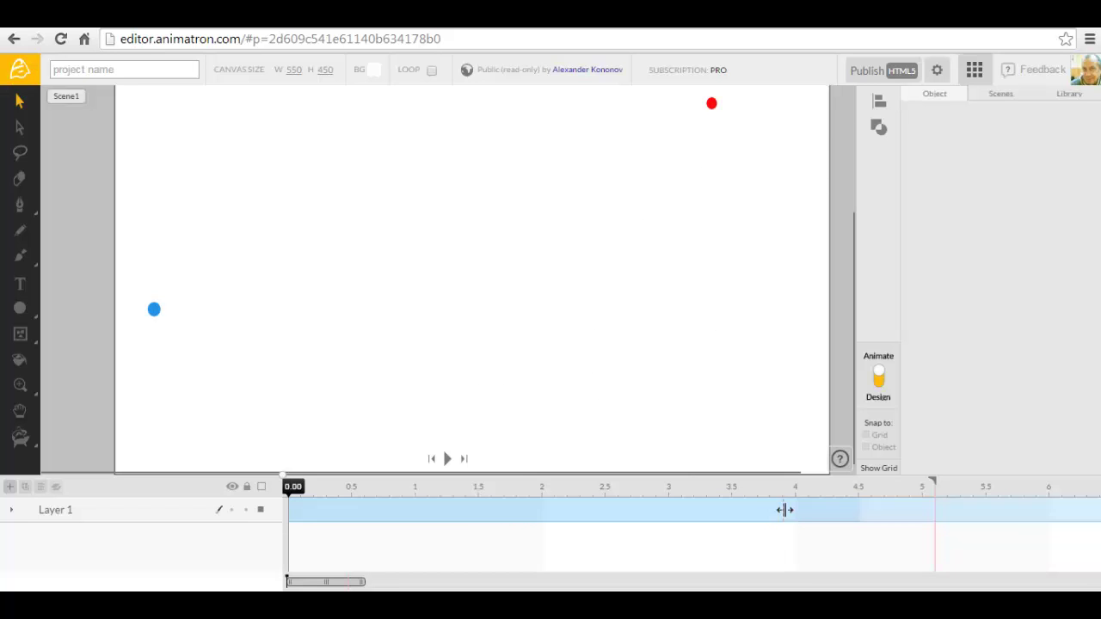
Step: At 4.5 s, move the red dot's end position down and left to the lower edge of the canvas
click(860, 494)
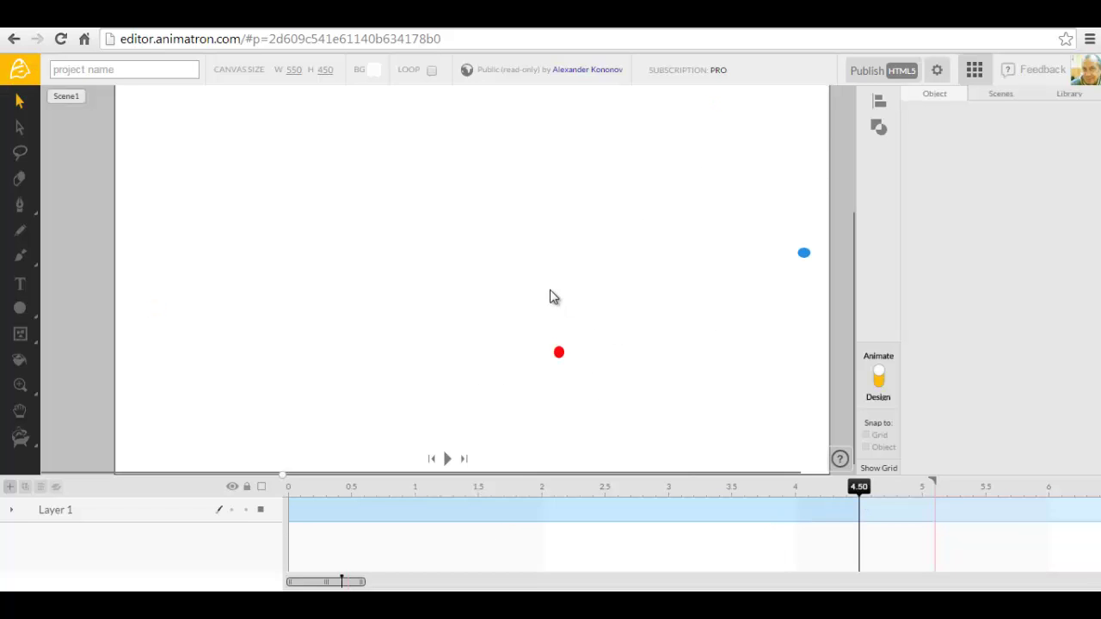
drag(560, 359, 385, 476)
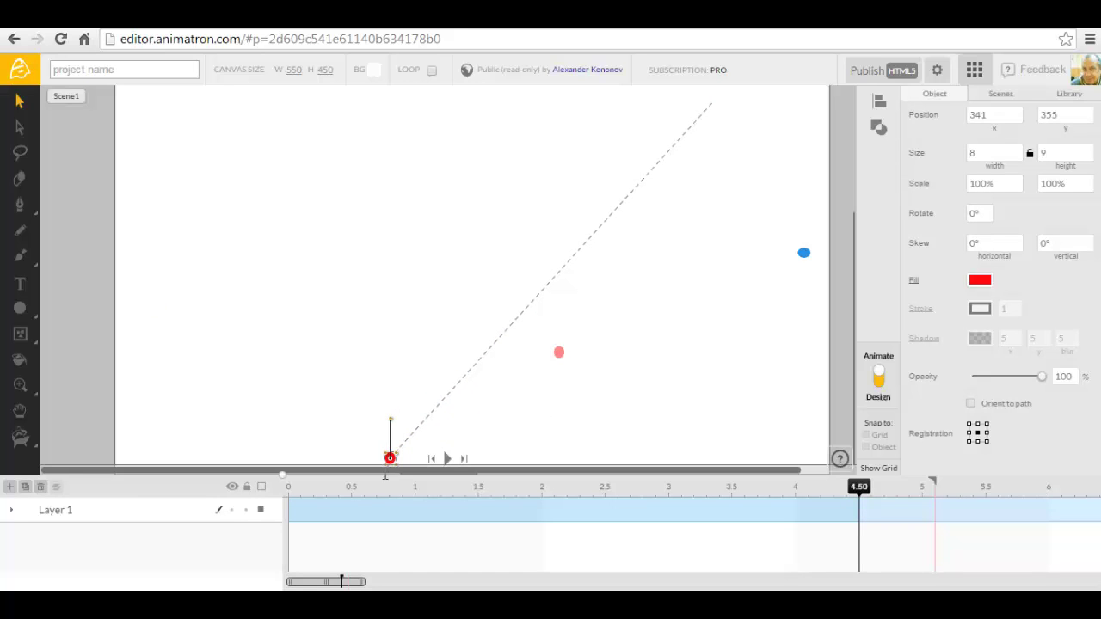
Step: Play the animation from the start to check the red dot's new path
click(430, 459)
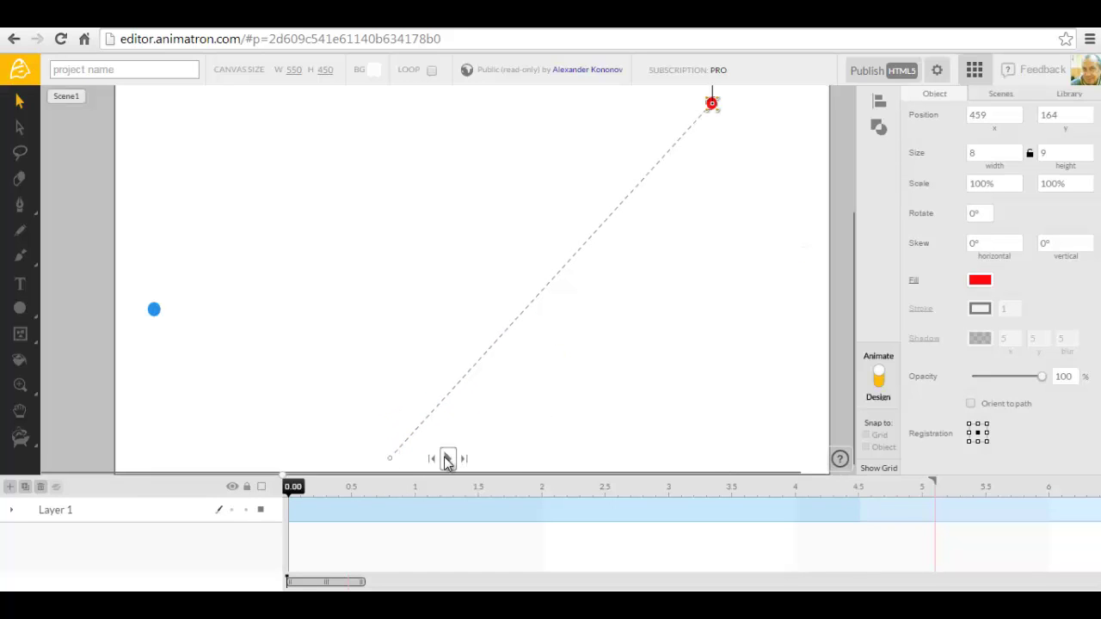
click(447, 458)
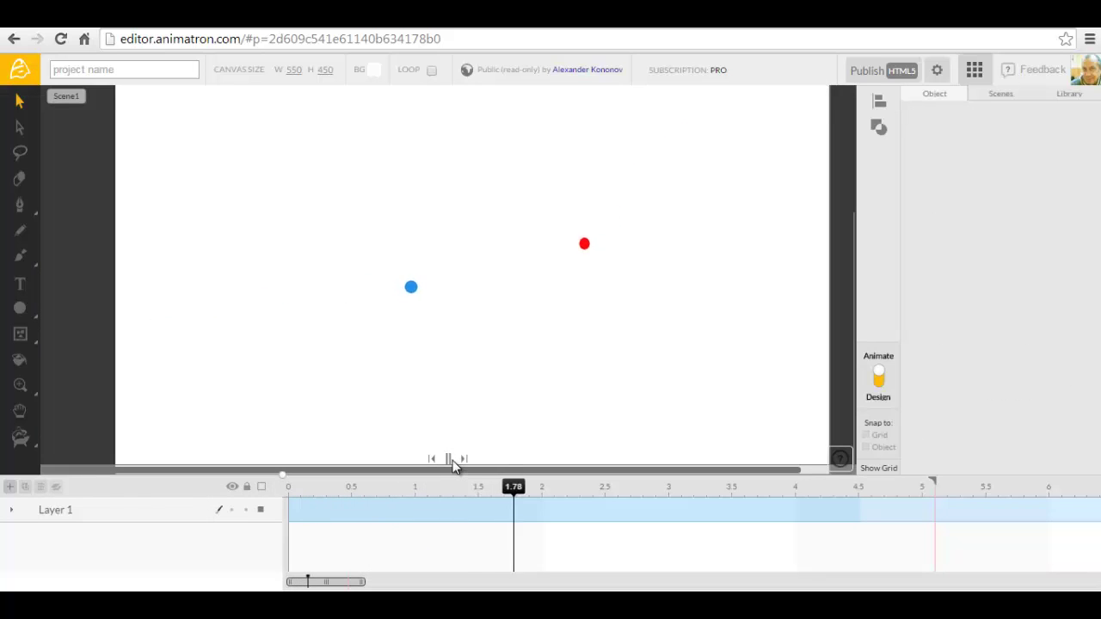
click(447, 458)
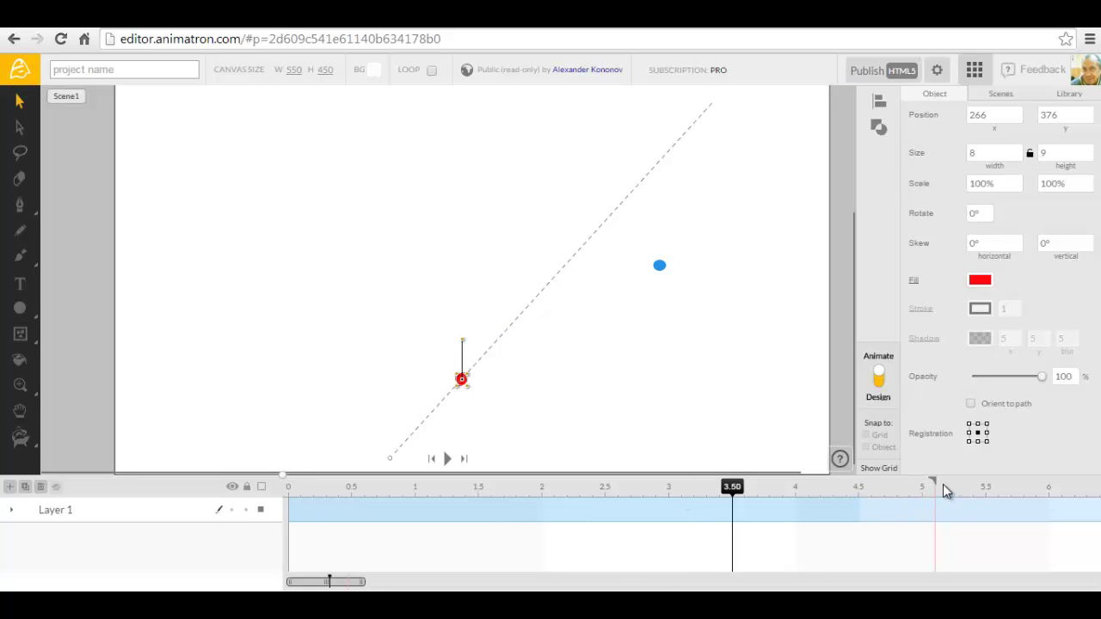
Step: Shorten the scene to 4.5 s and group the red and blue dots
drag(931, 479, 858, 483)
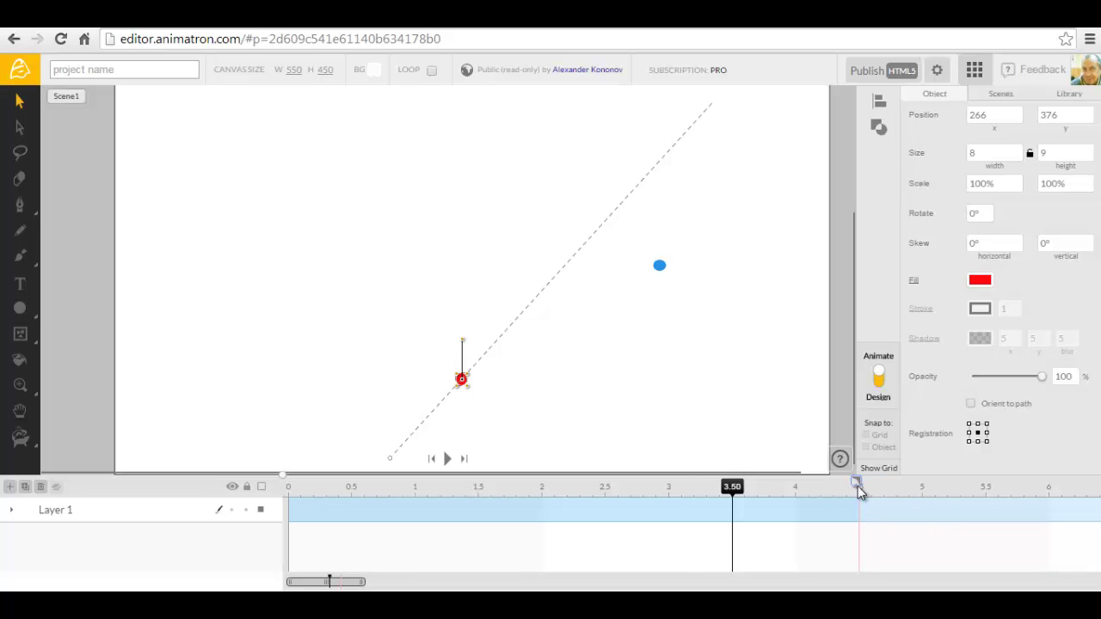
click(13, 511)
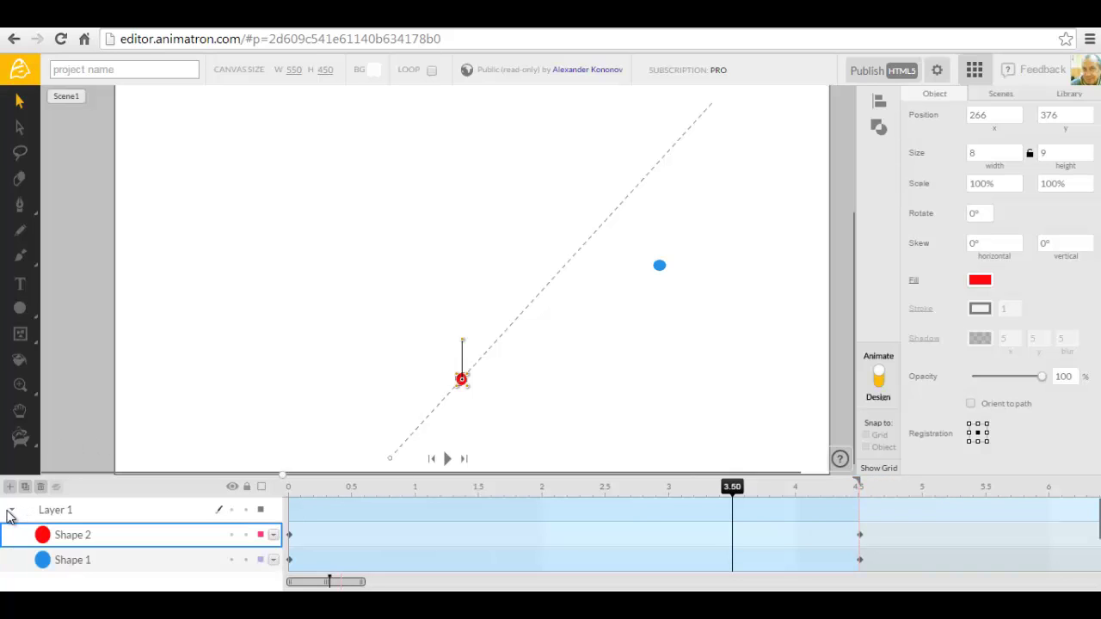
shift+click(43, 560)
right_click(43, 561)
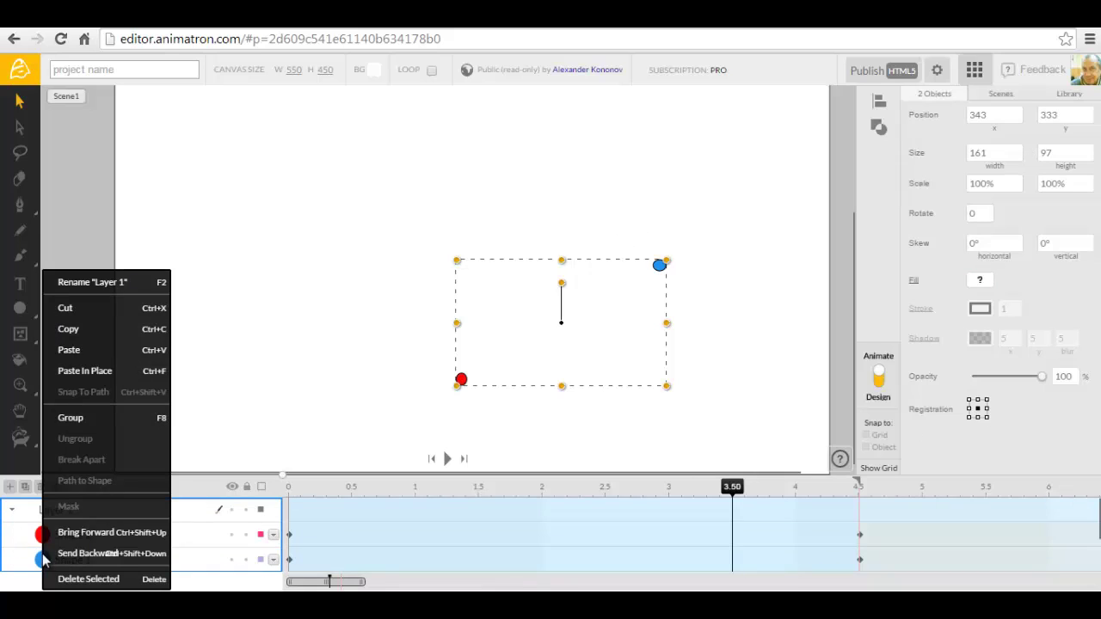
click(62, 418)
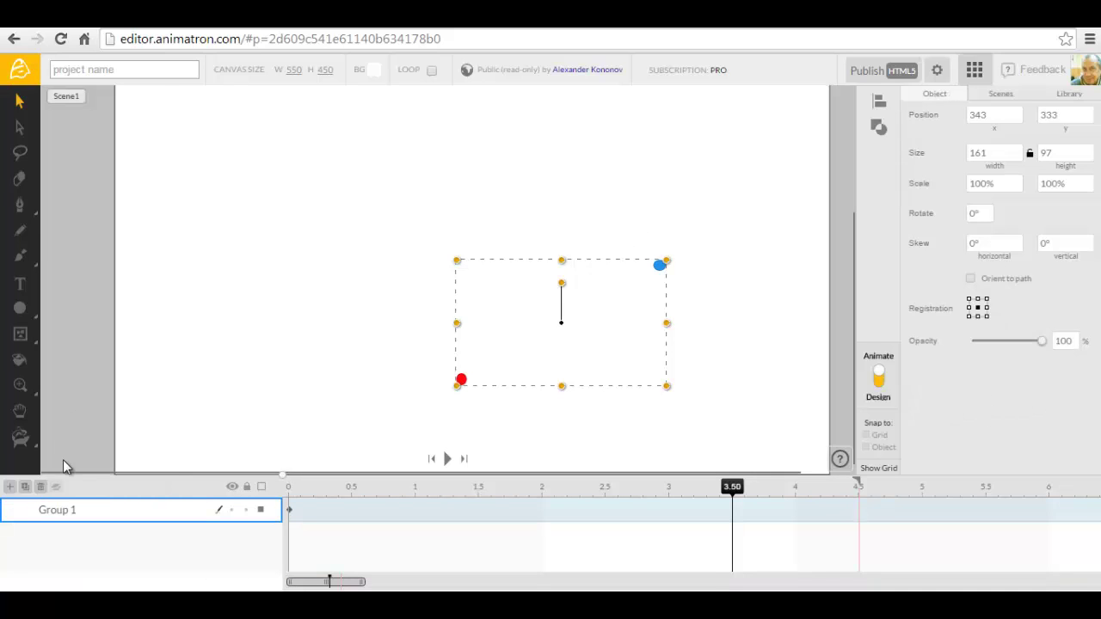
Step: At 0 s, add an unfilled circle about 25 px wide with a 1 px stroke around the blue dot, centred at about x 30, y 322
click(290, 497)
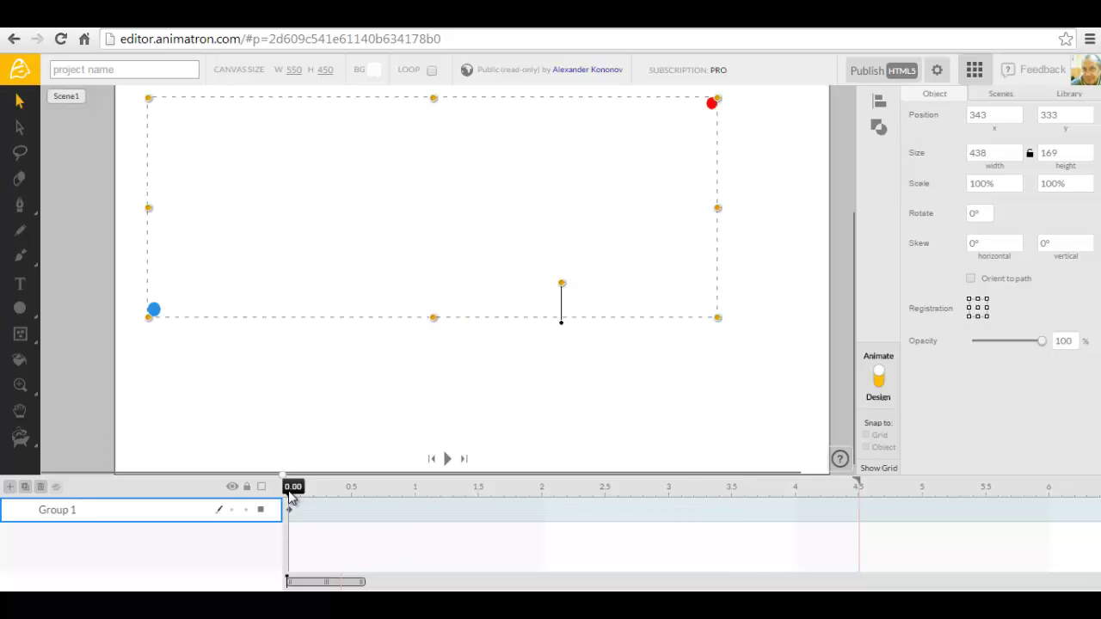
double_click(153, 310)
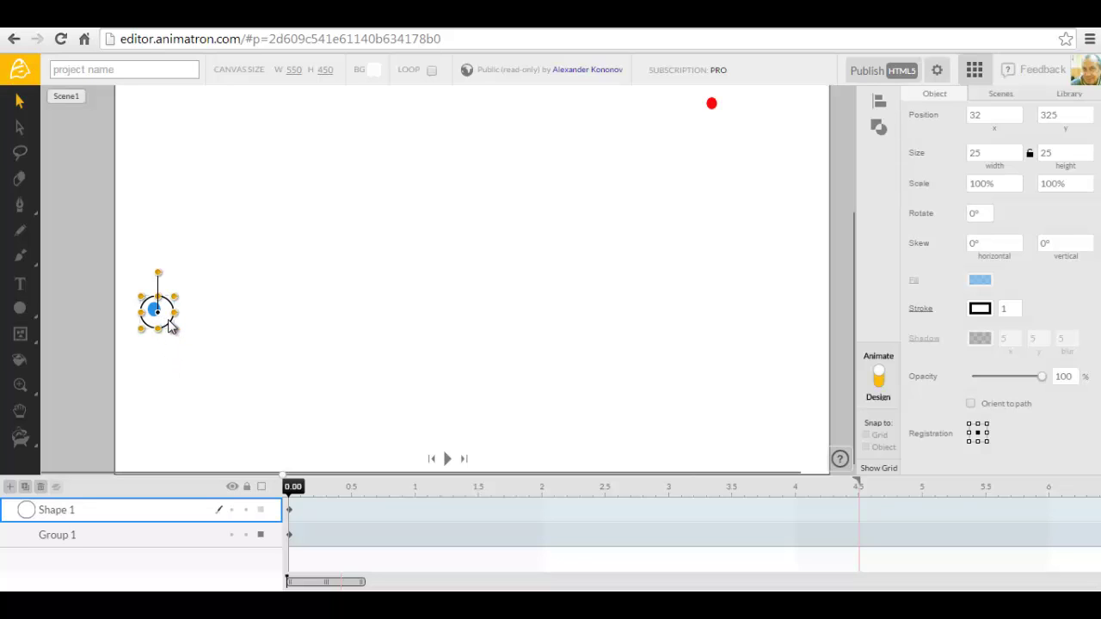
key(Escape)
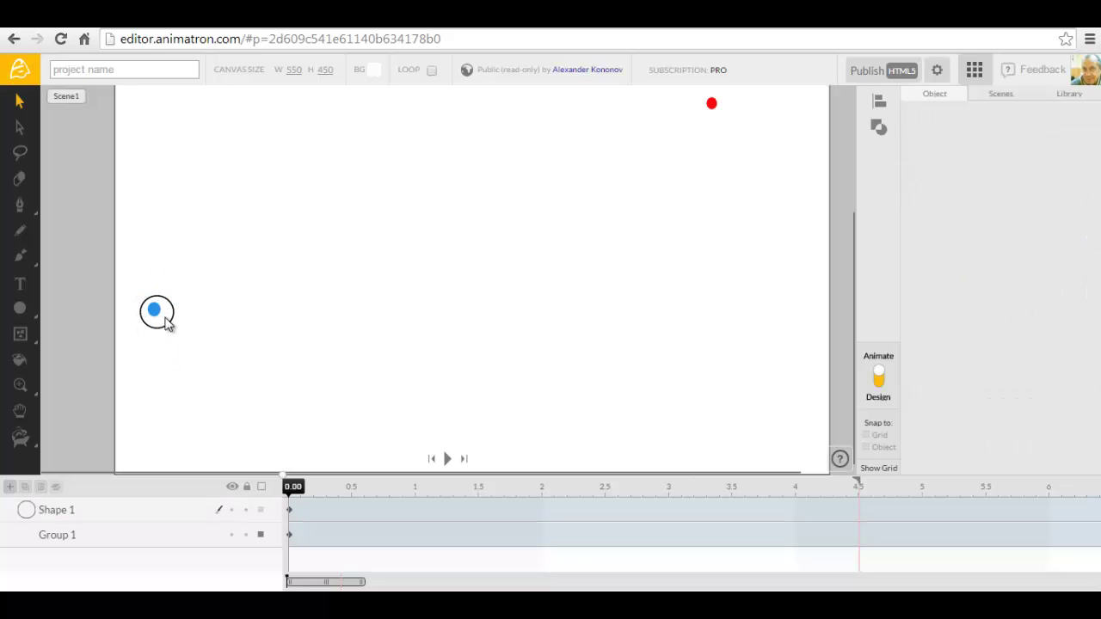
click(168, 333)
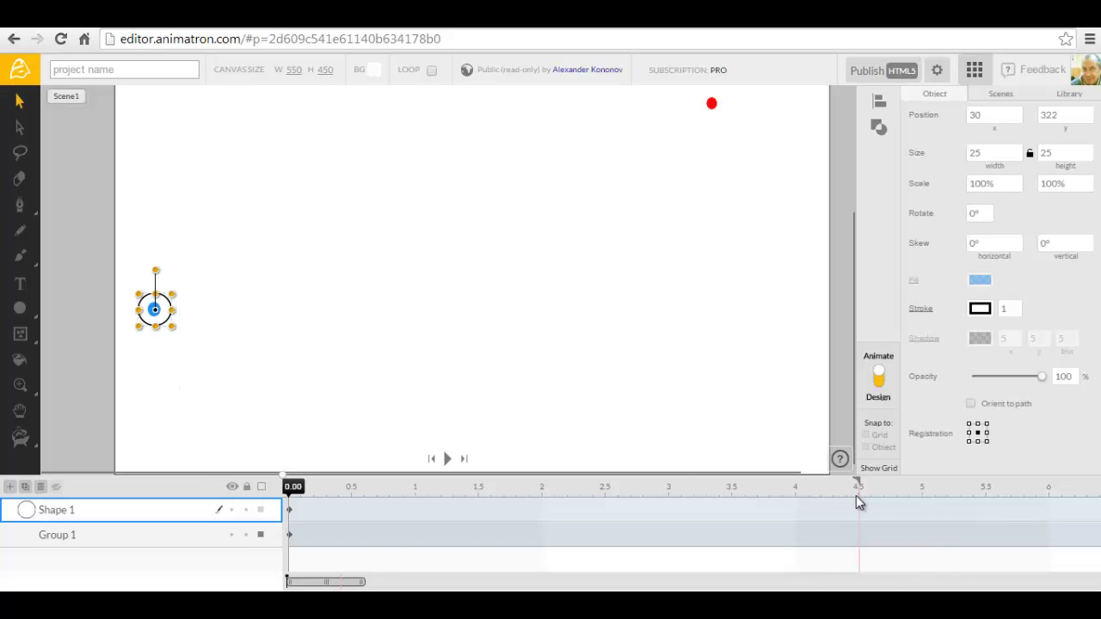
Step: At 4.5 s, move the dot group to about x -154, y 377 so that the blue dot sits inside the circle
click(447, 458)
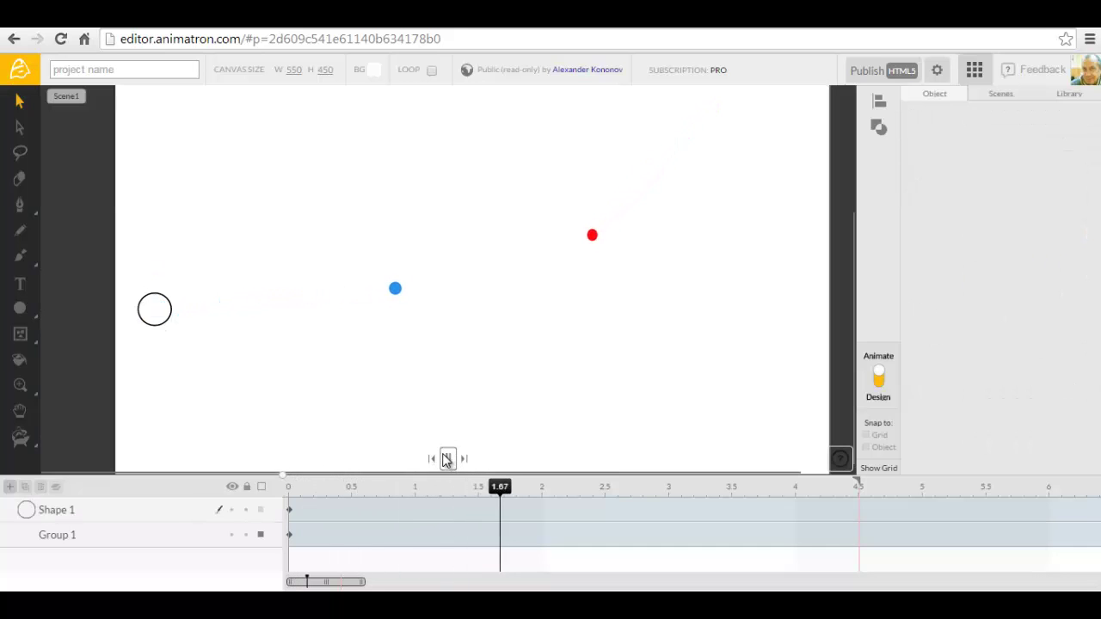
click(447, 459)
click(390, 459)
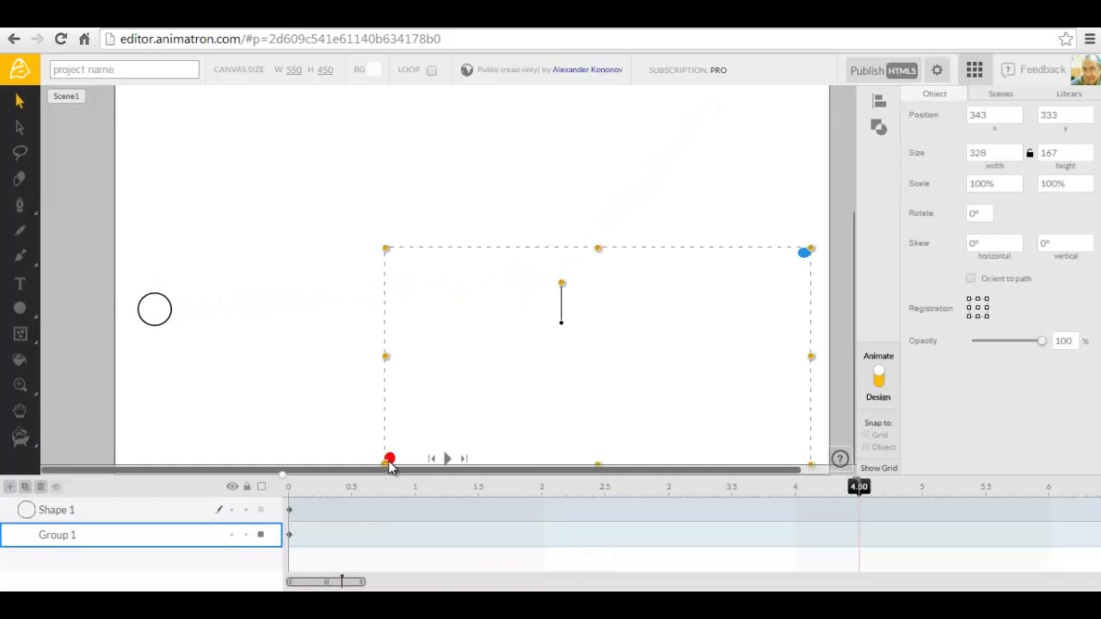
drag(804, 255, 160, 312)
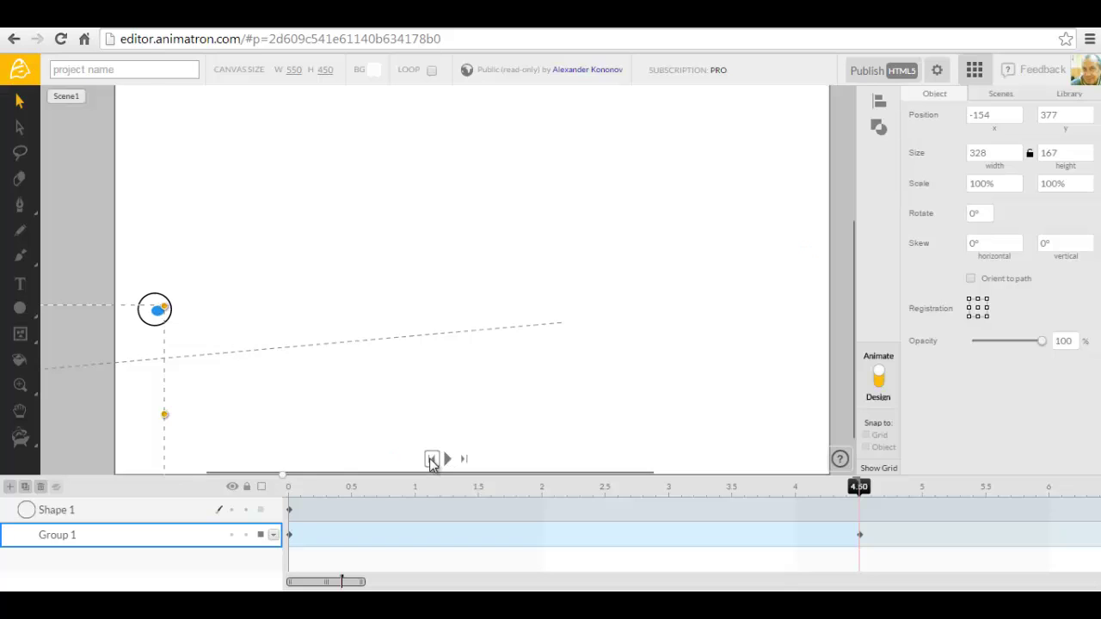
Step: Play the animation from the start to check that the blue dot stays inside the circle
click(431, 459)
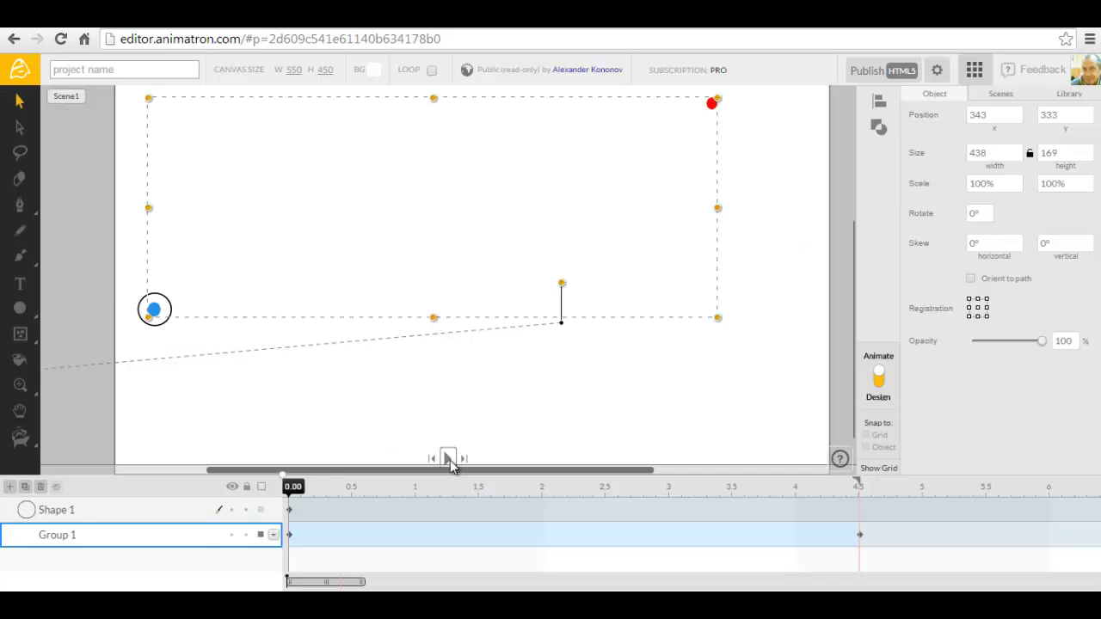
click(448, 459)
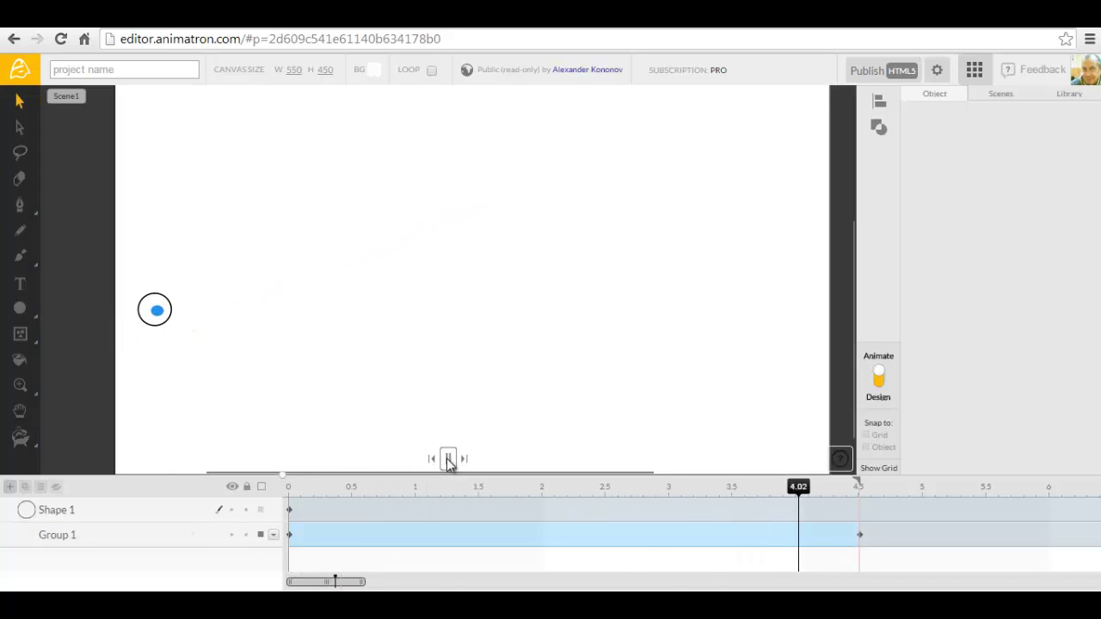
click(447, 459)
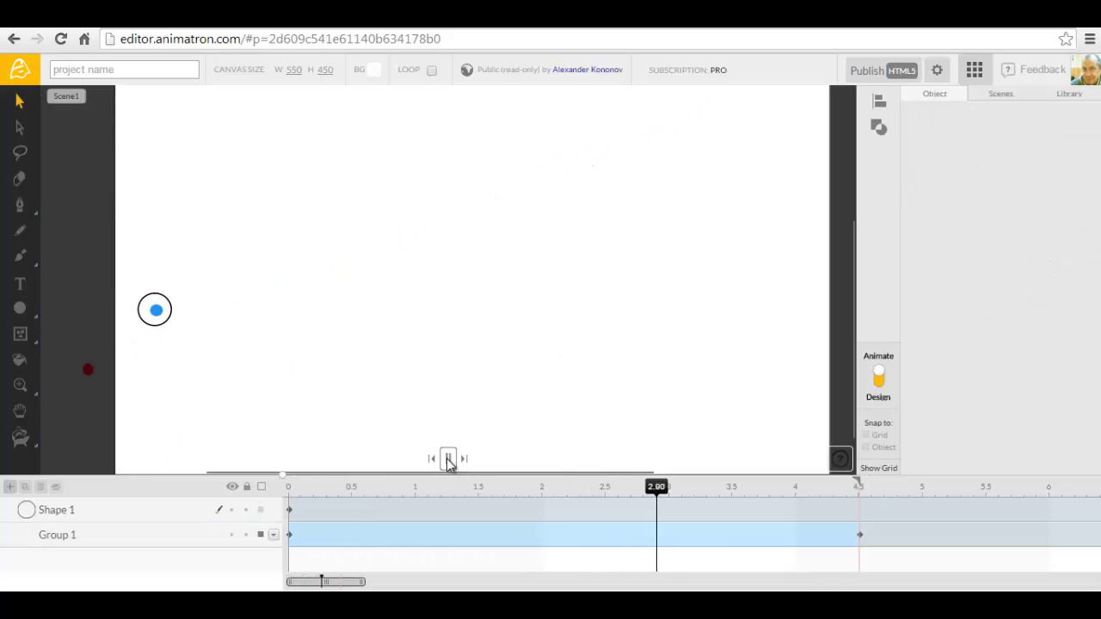
click(447, 459)
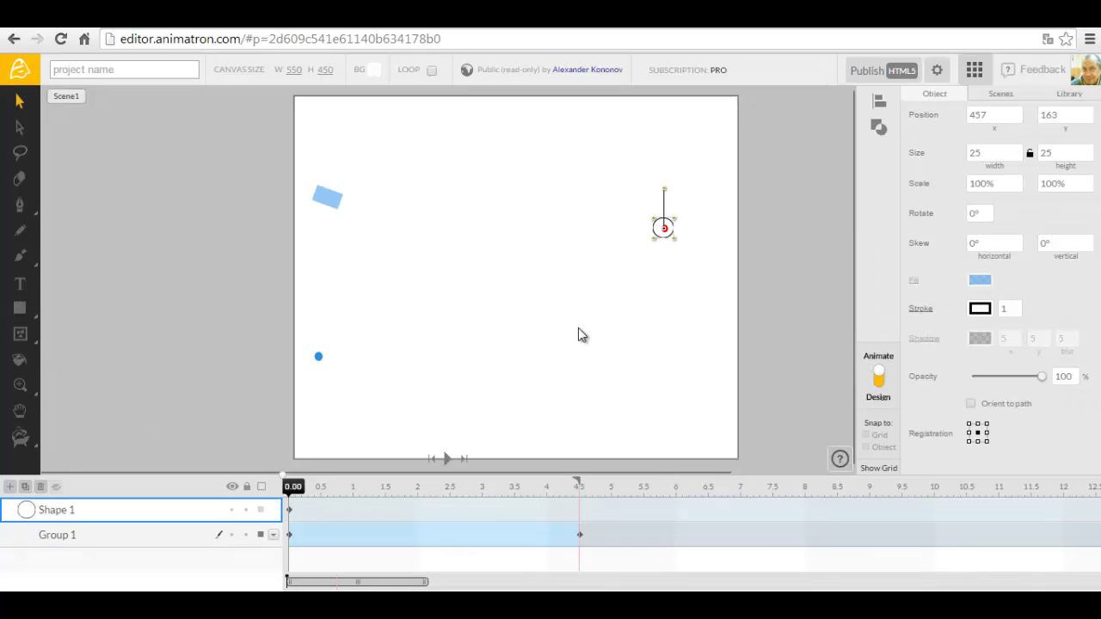
Step: Ungroup the two dots at 0 s and select the blue dot
click(318, 360)
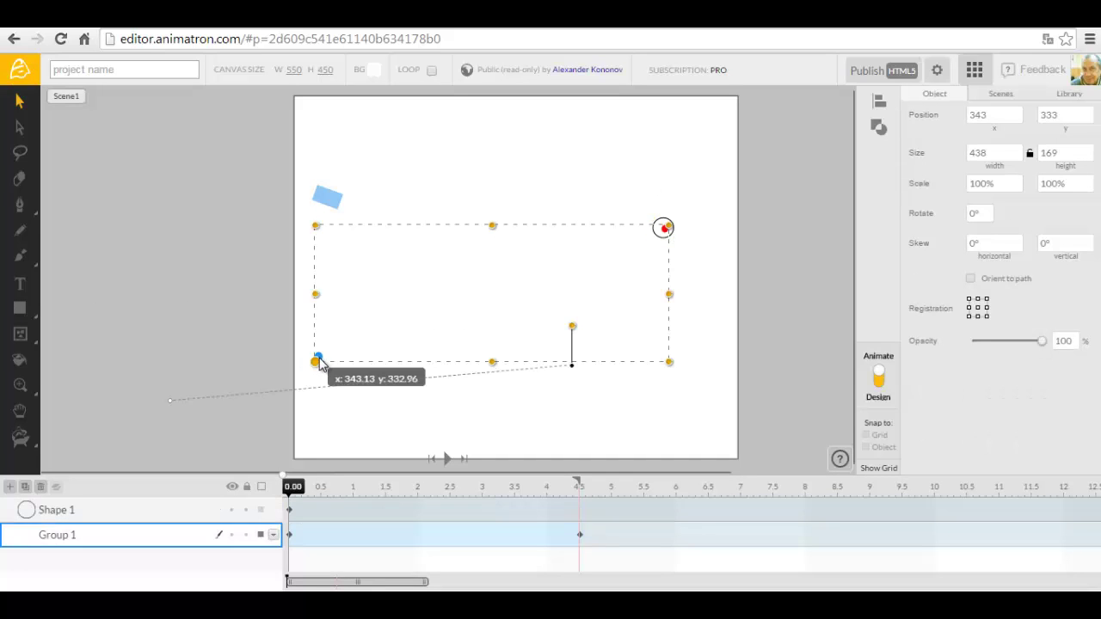
right_click(320, 362)
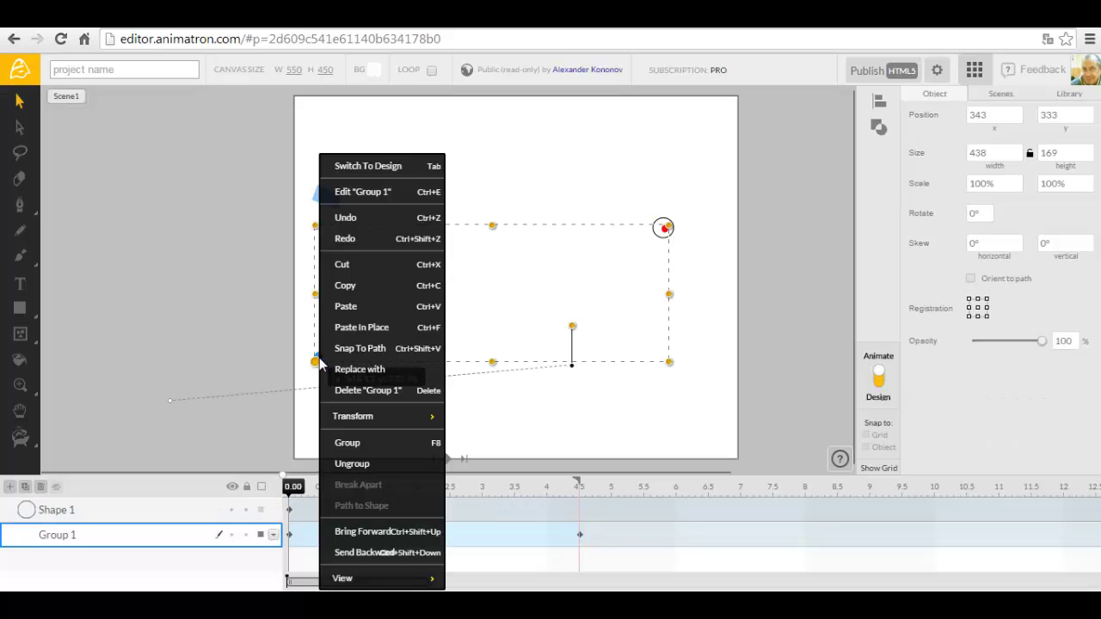
click(352, 464)
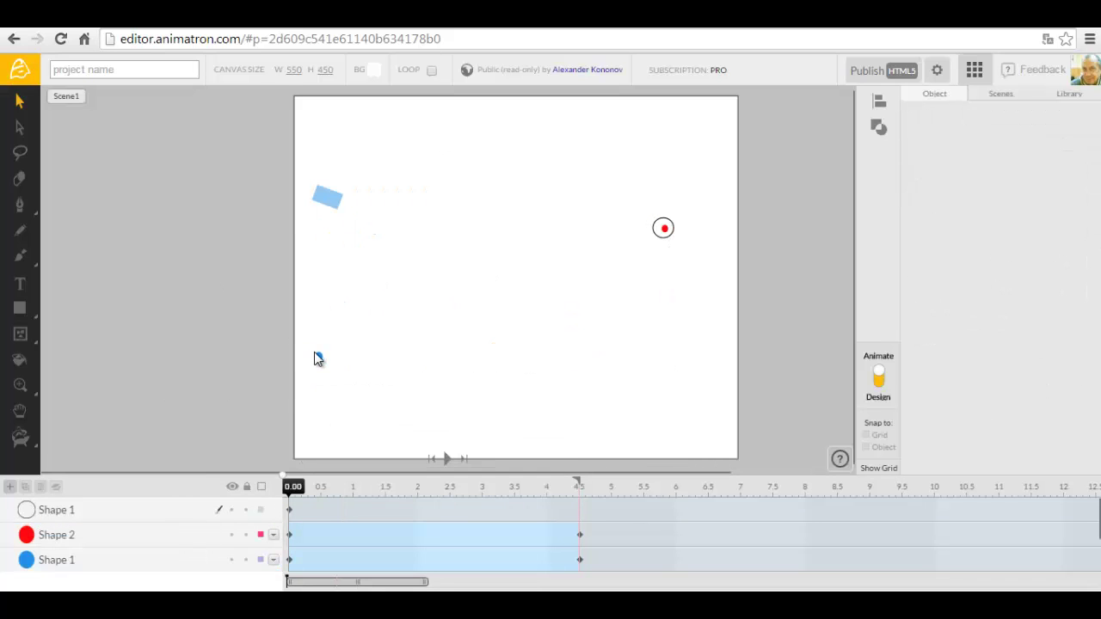
click(320, 358)
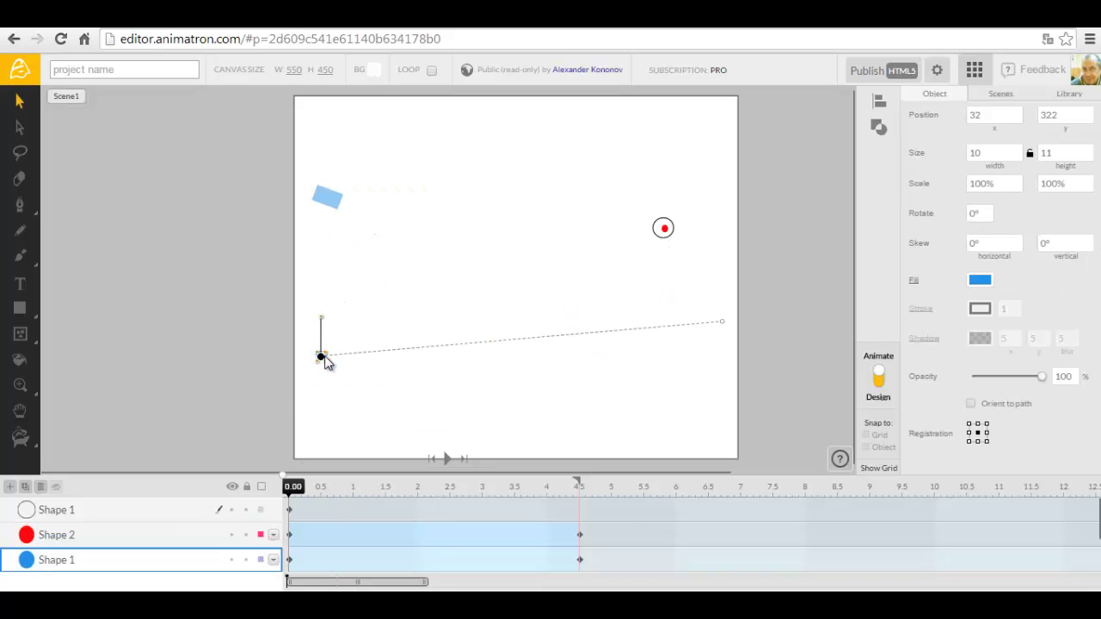
Step: Play the ungrouped animation through to 4.5 s and group the red and blue dots there
click(448, 458)
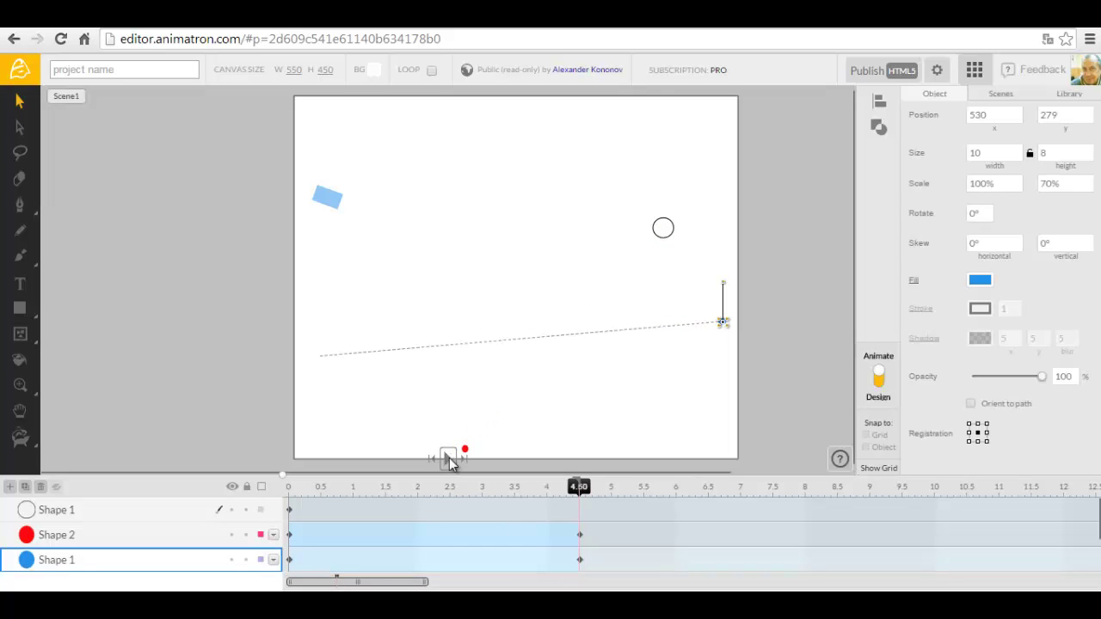
click(465, 449)
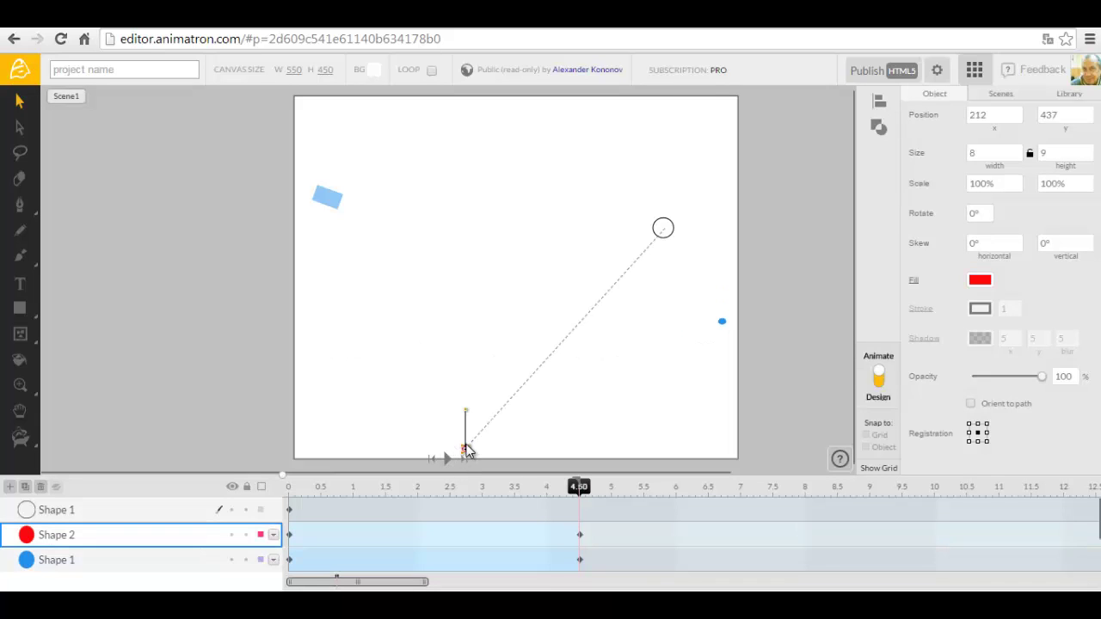
click(755, 436)
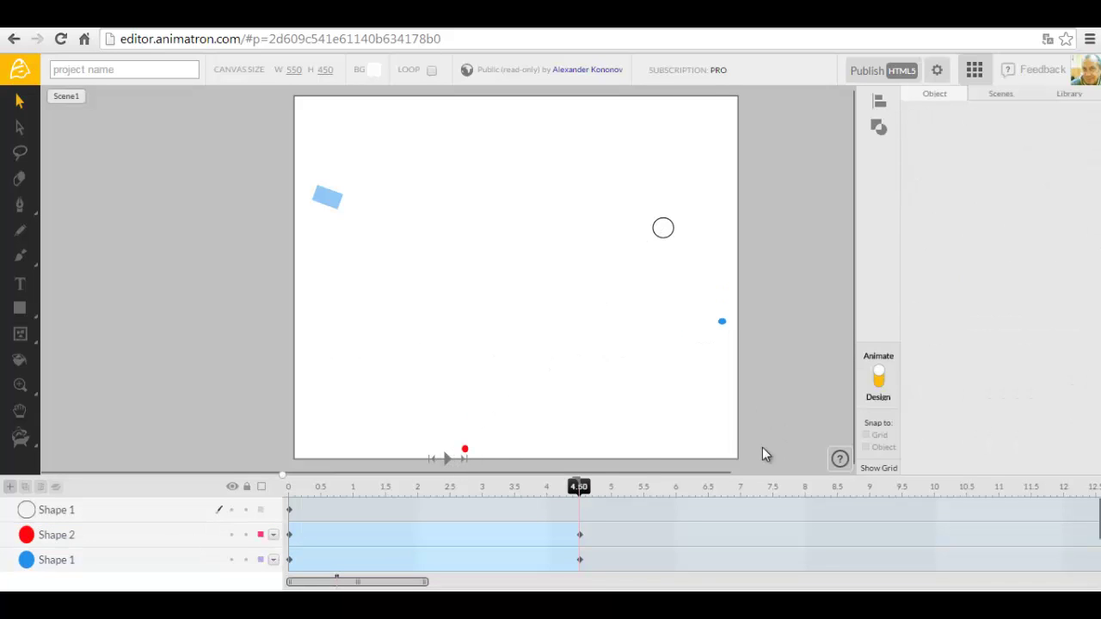
click(465, 450)
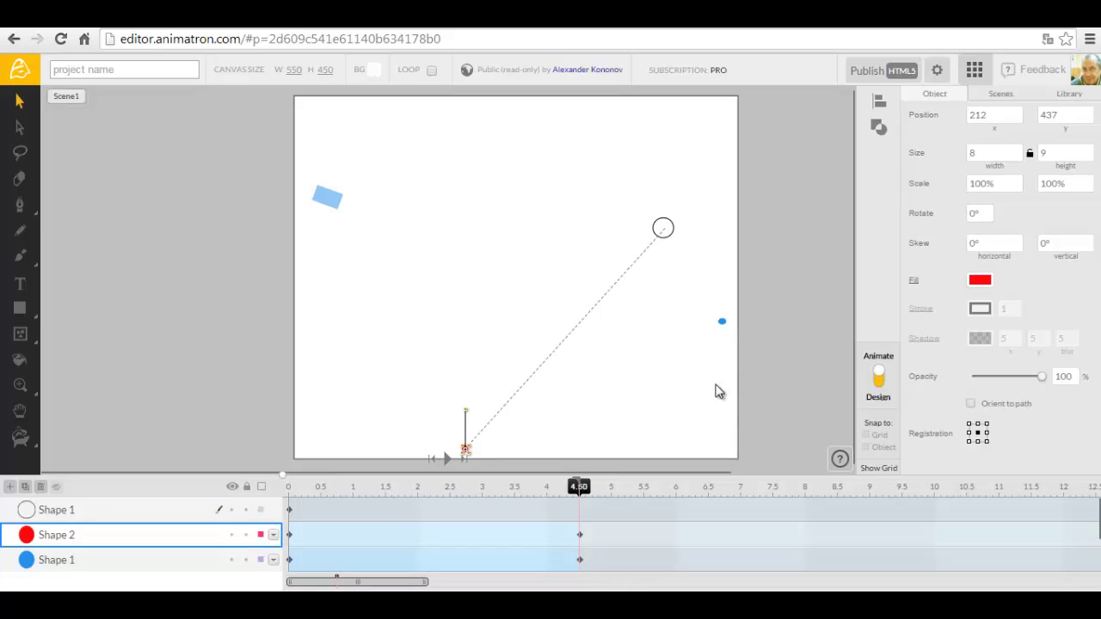
shift+click(721, 321)
right_click(722, 323)
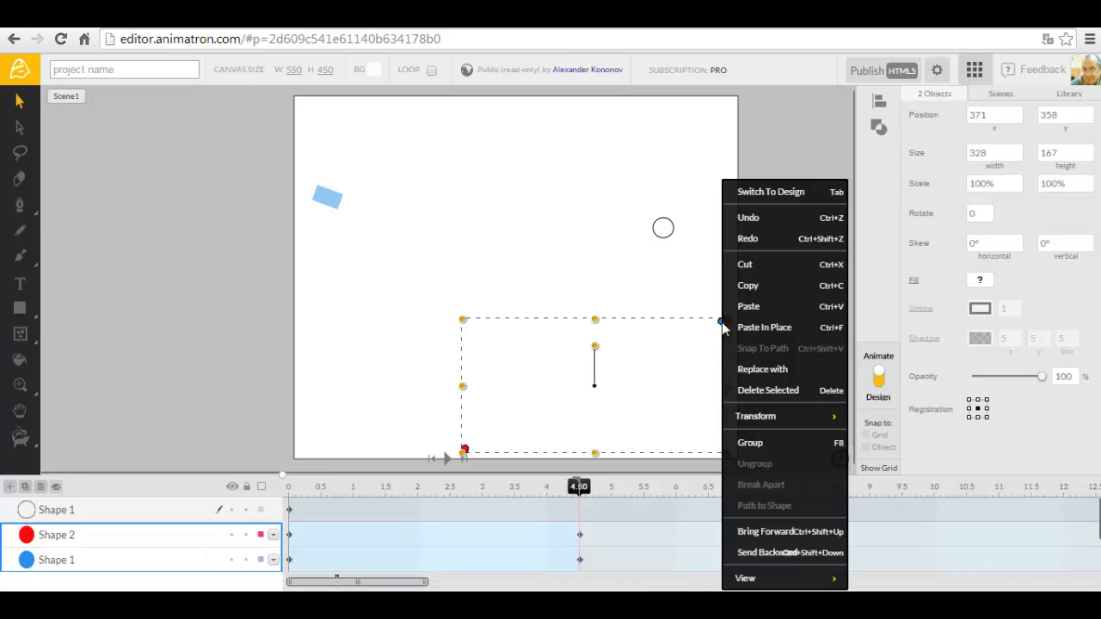
click(746, 442)
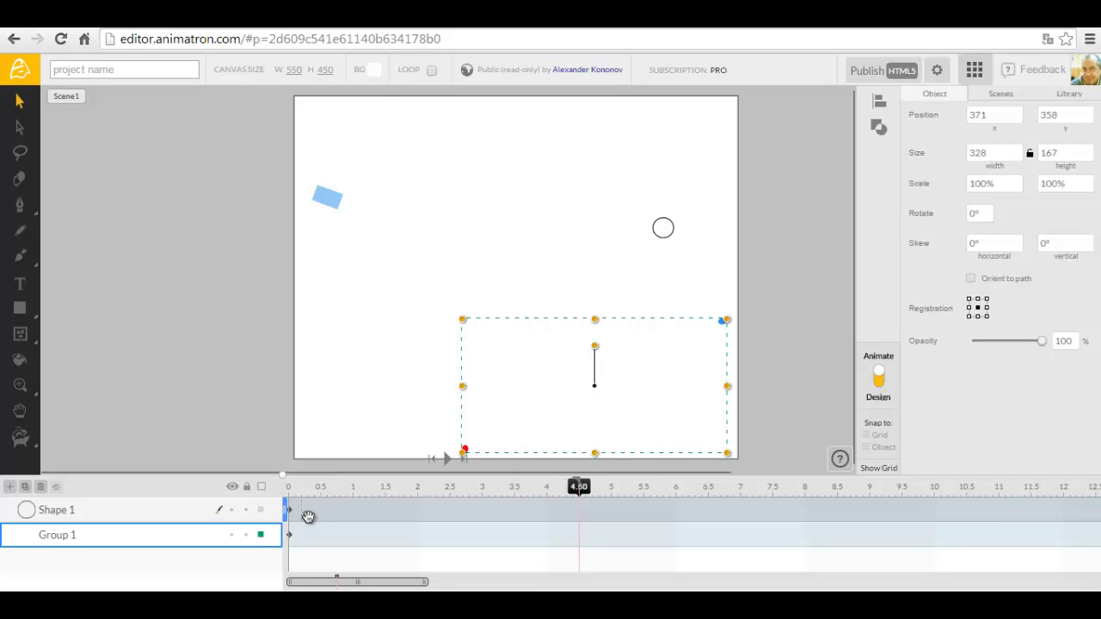
Step: At 4.5 s, move the dot group to about x 615, y 85 so that the red dot sits inside the circle
click(432, 459)
click(444, 459)
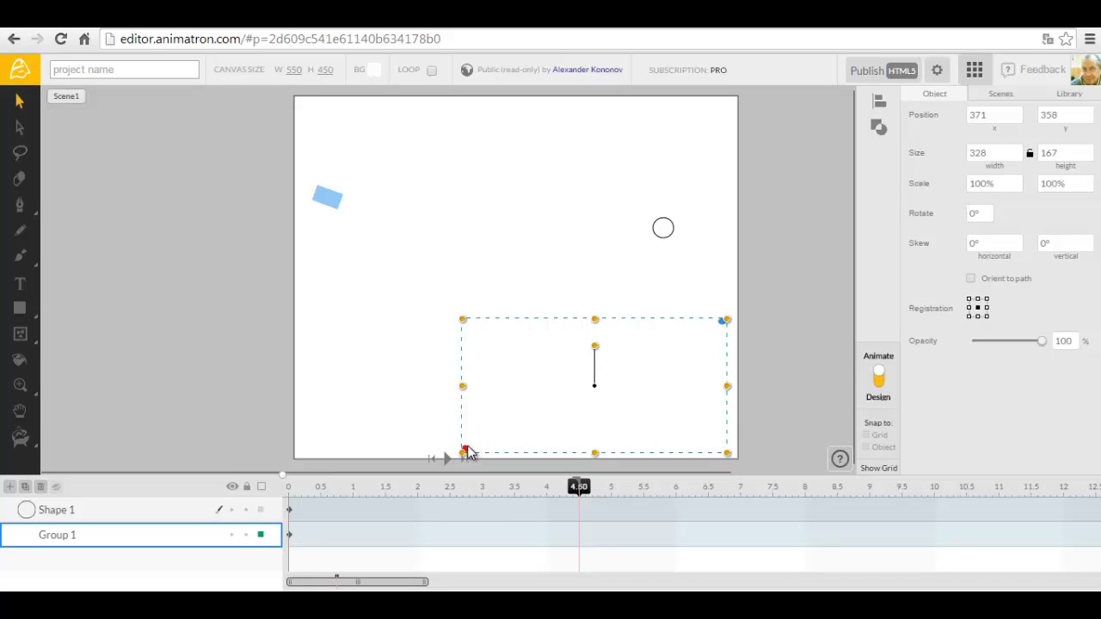
drag(465, 449, 577, 324)
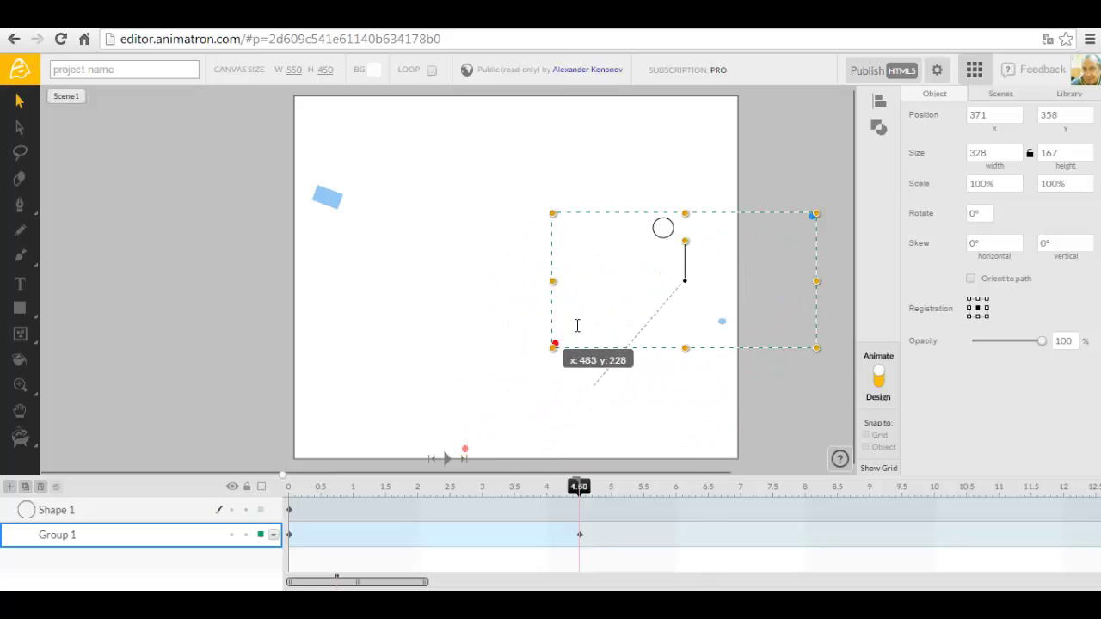
right_click(577, 324)
click(805, 430)
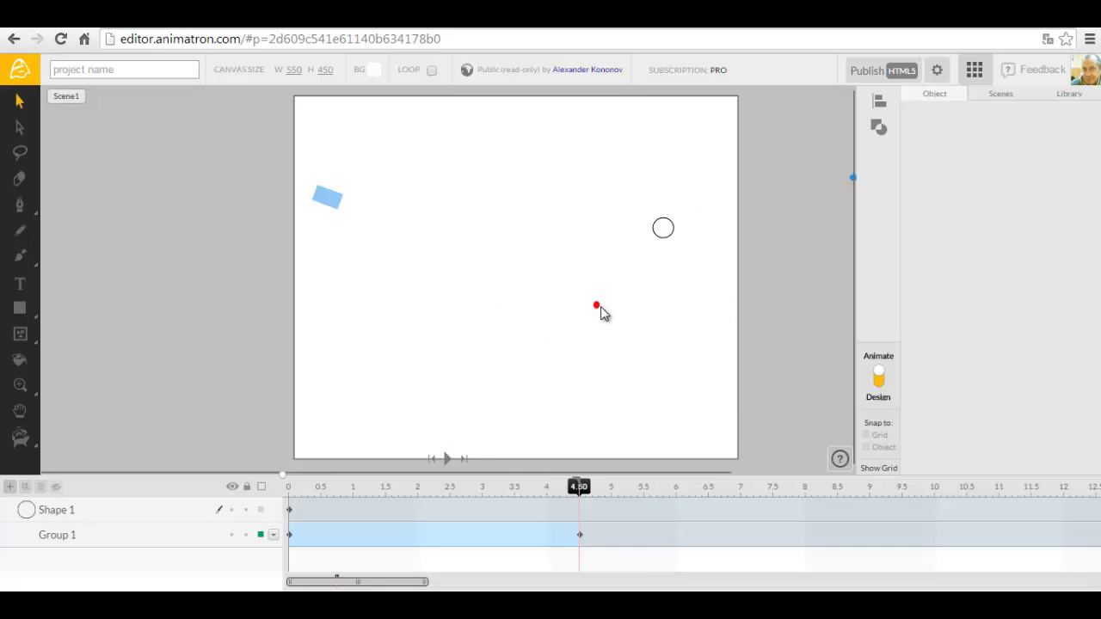
drag(596, 307, 661, 227)
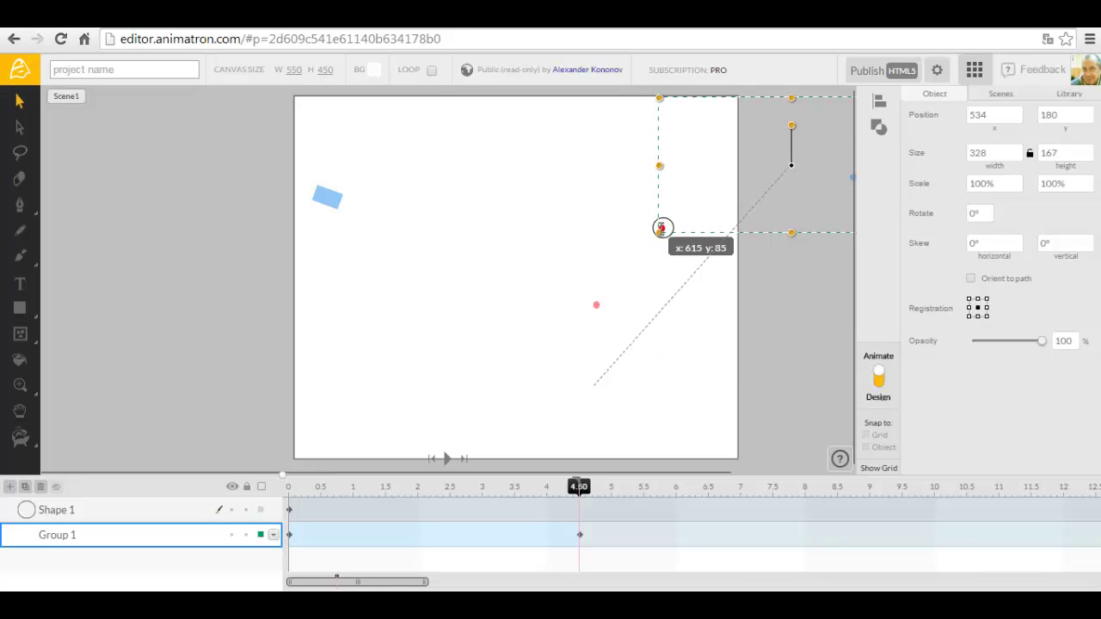
Step: Play the animation from the start several times to check the blue dot's motion relative to the red dot in the circle
click(432, 459)
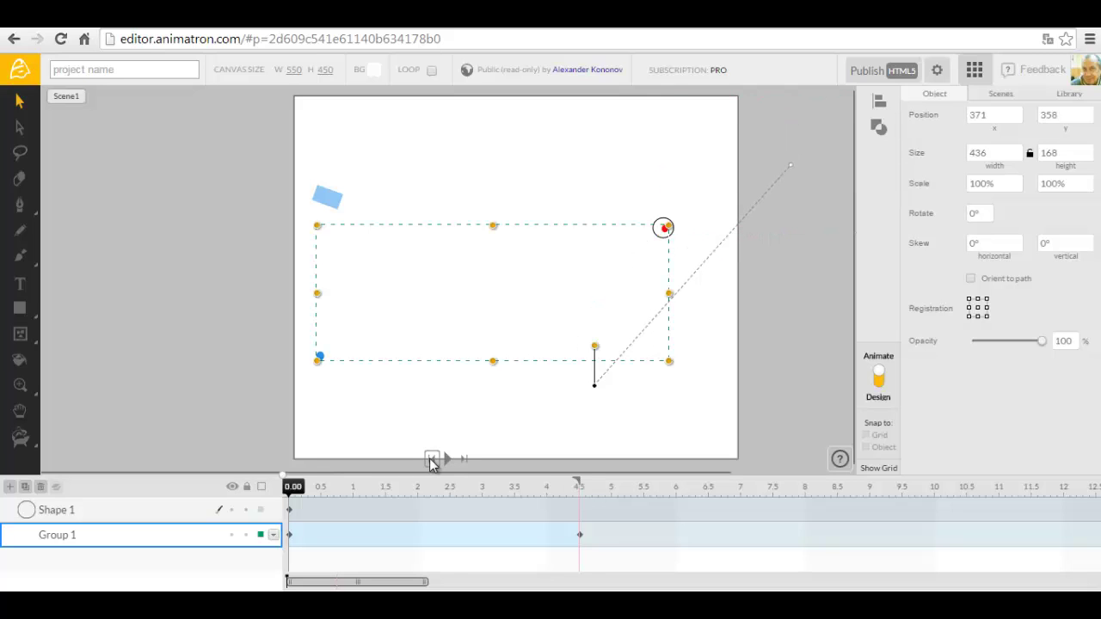
click(449, 459)
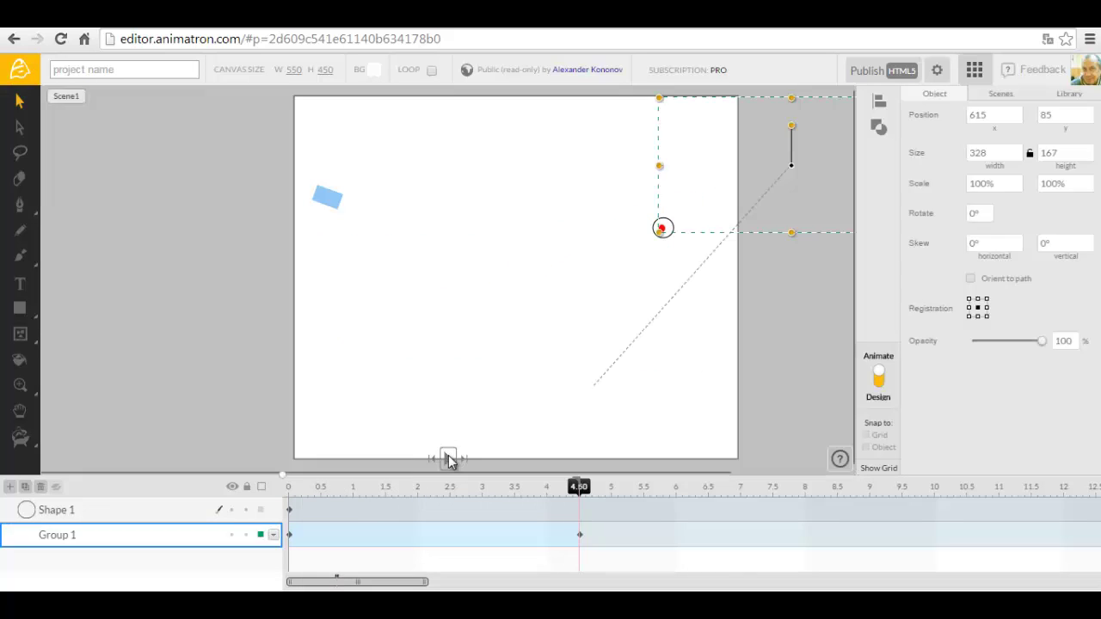
click(448, 459)
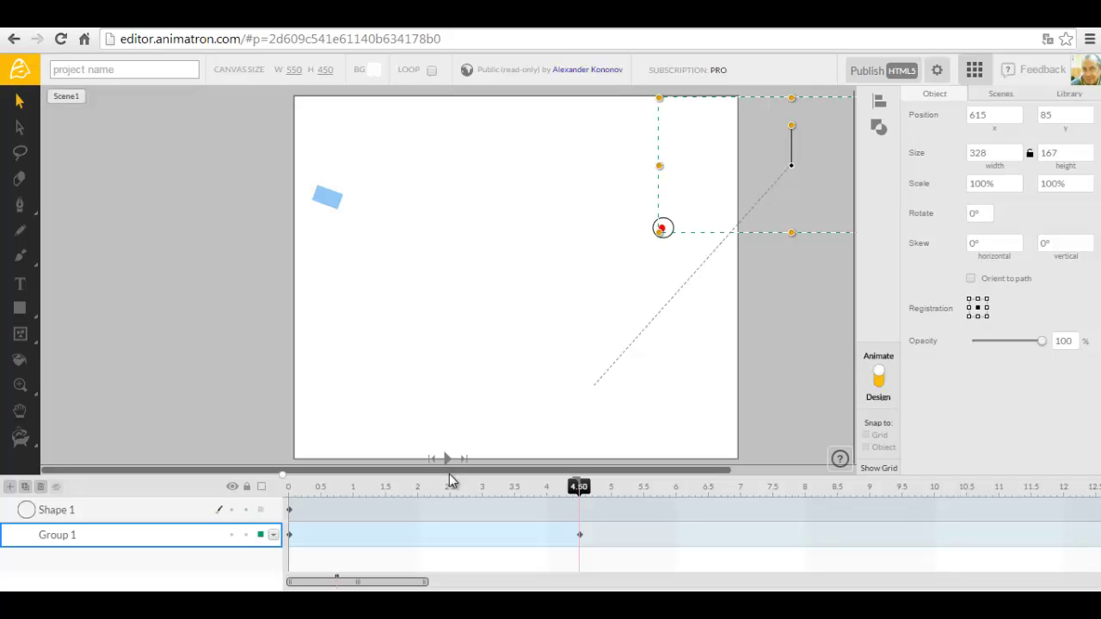
click(448, 458)
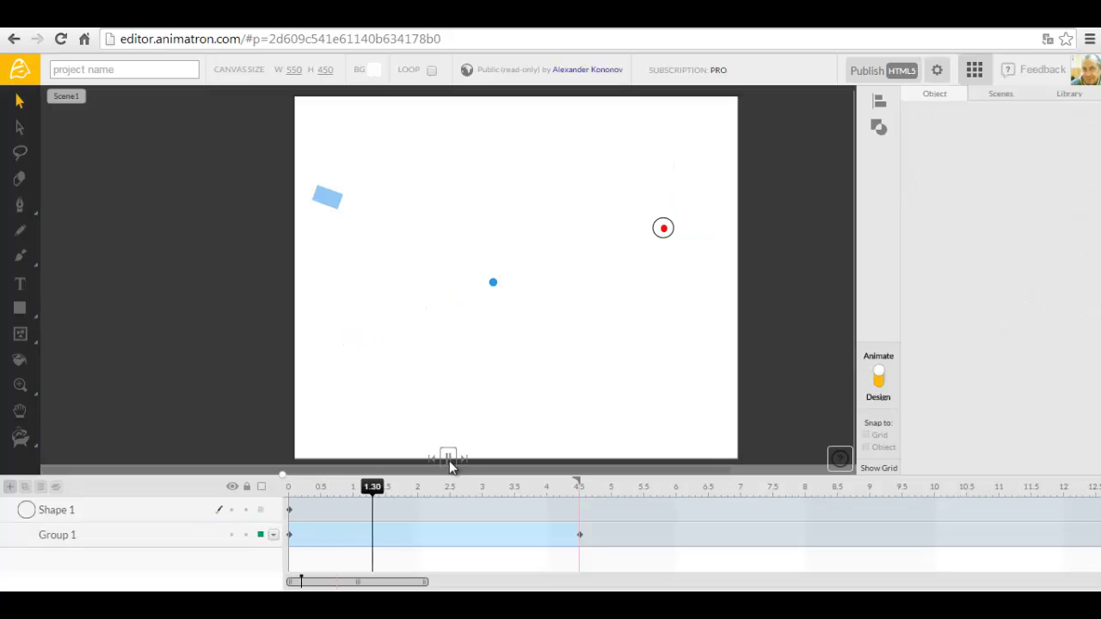